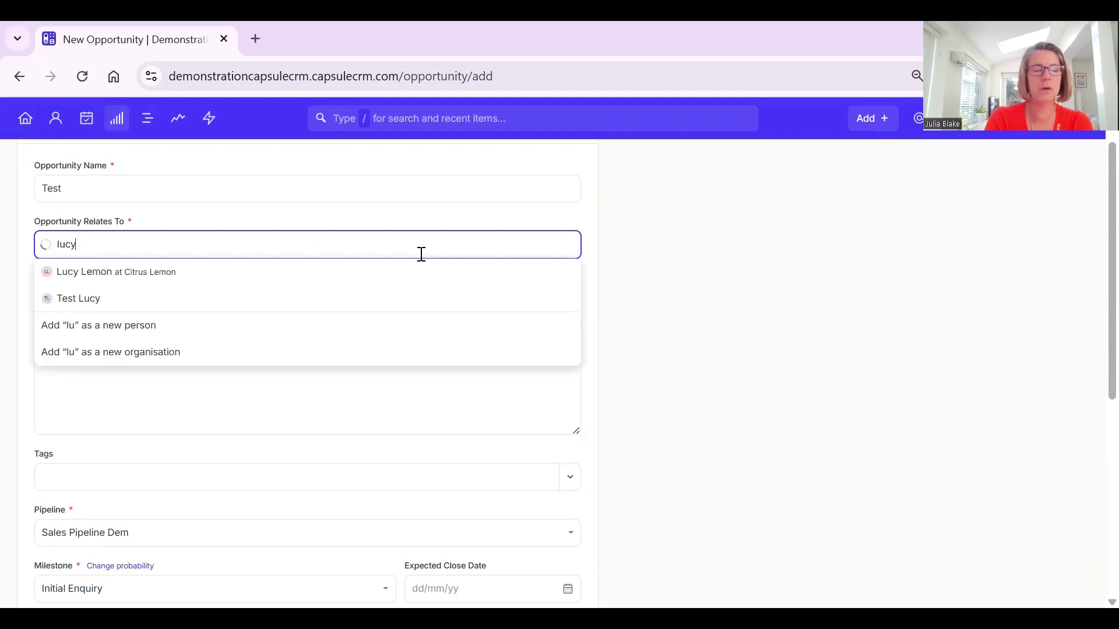
# - Relate the new opportunity to the suggested contact at Citrus Lemon
pyautogui.click(215, 273)
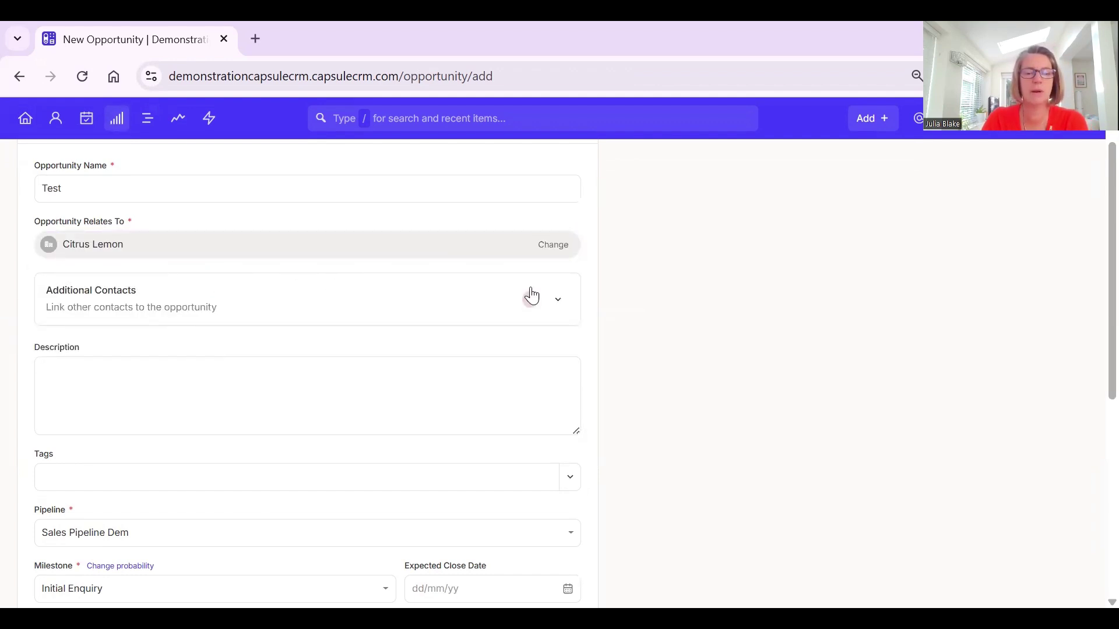
pyautogui.scroll(-1, 218, 384)
pyautogui.scroll(1, 204, 408)
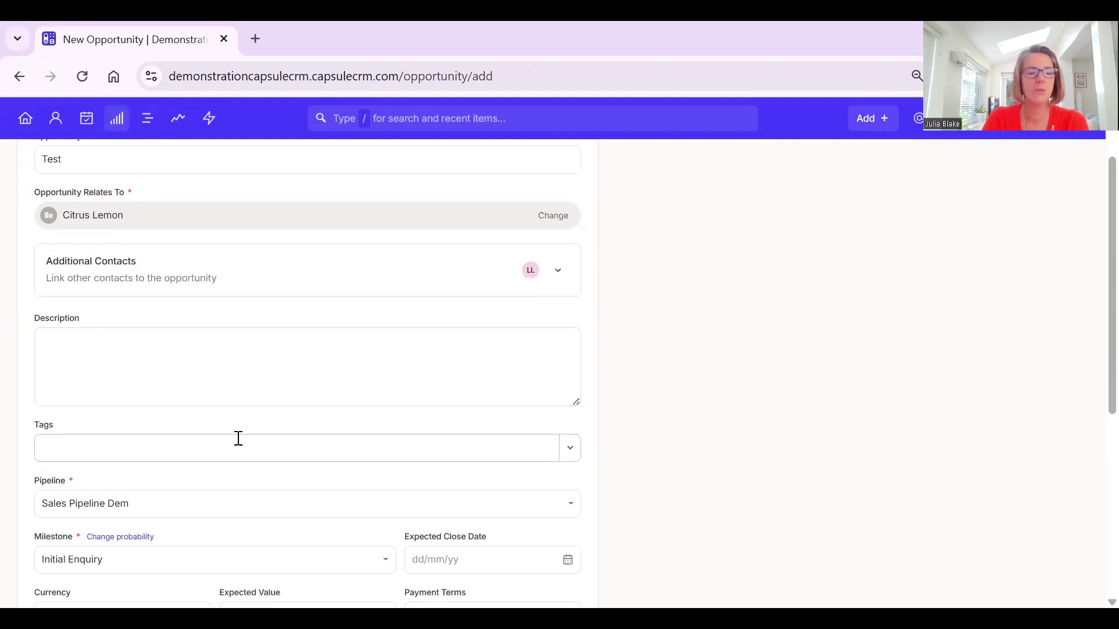
# - Set the opportunity's expected close date to 30/05/2025 and its expected value to 1500
pyautogui.scroll(-3, 219, 463)
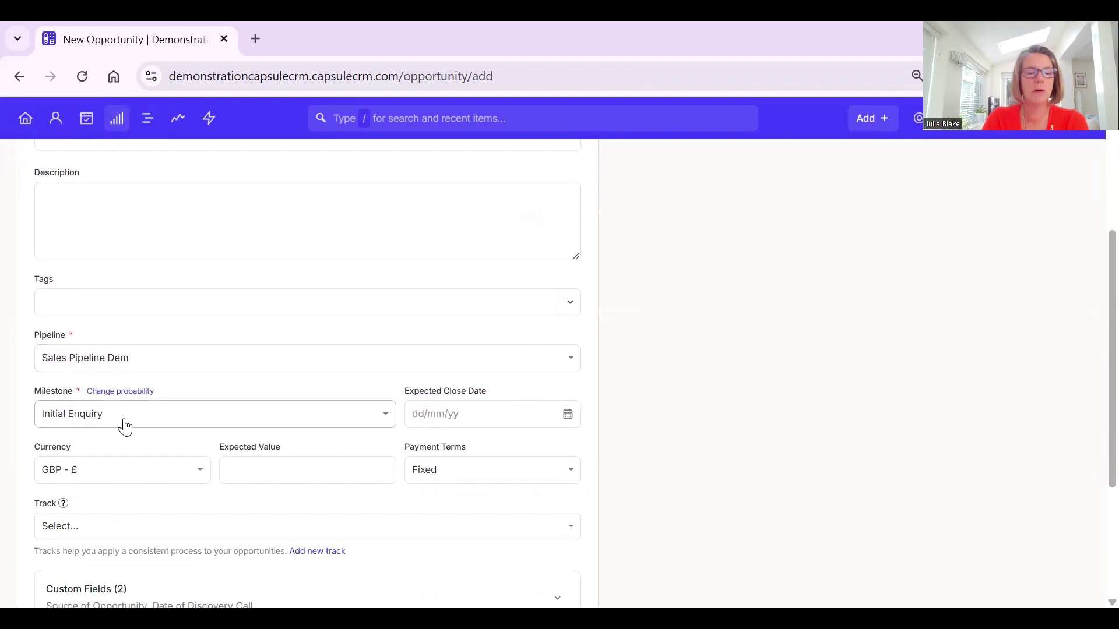
pyautogui.click(440, 421)
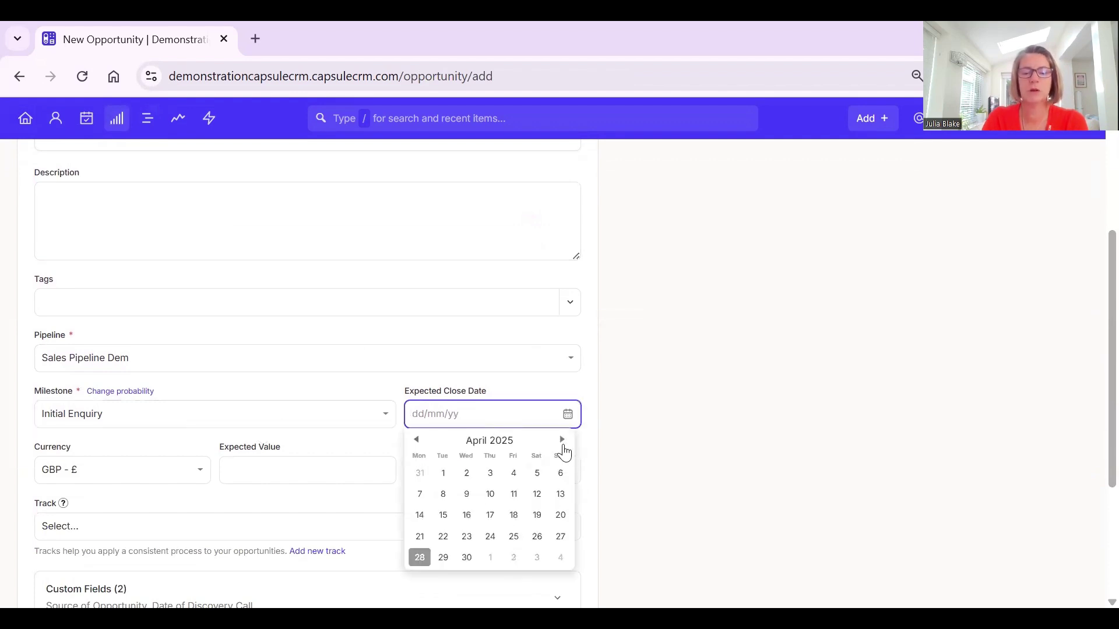
pyautogui.click(562, 440)
pyautogui.click(509, 556)
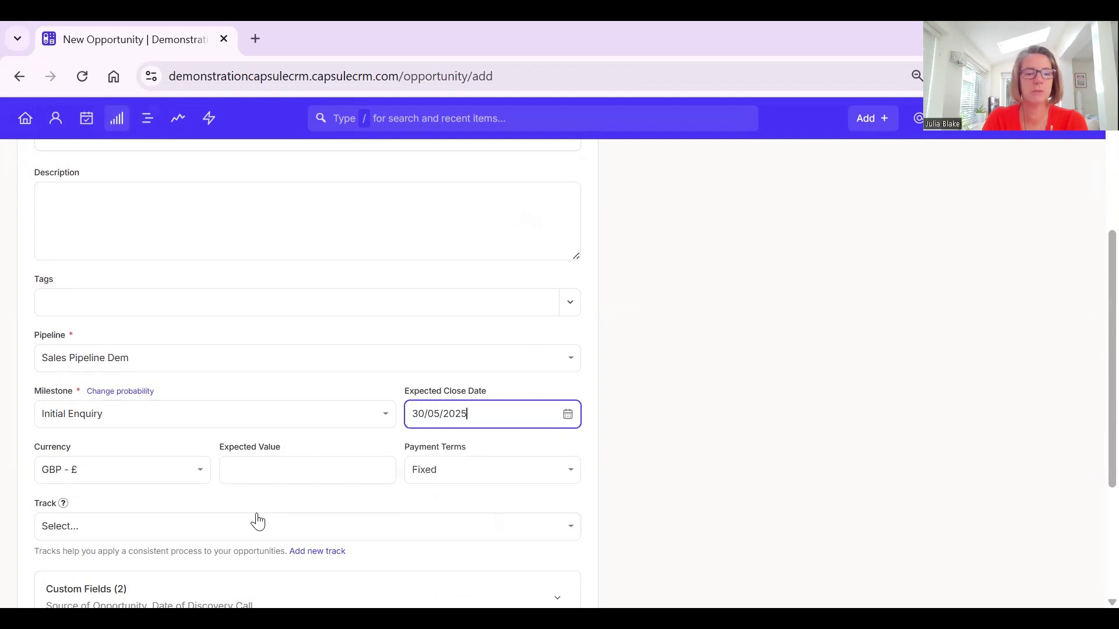
pyautogui.scroll(-1, 287, 422)
pyautogui.click(357, 415)
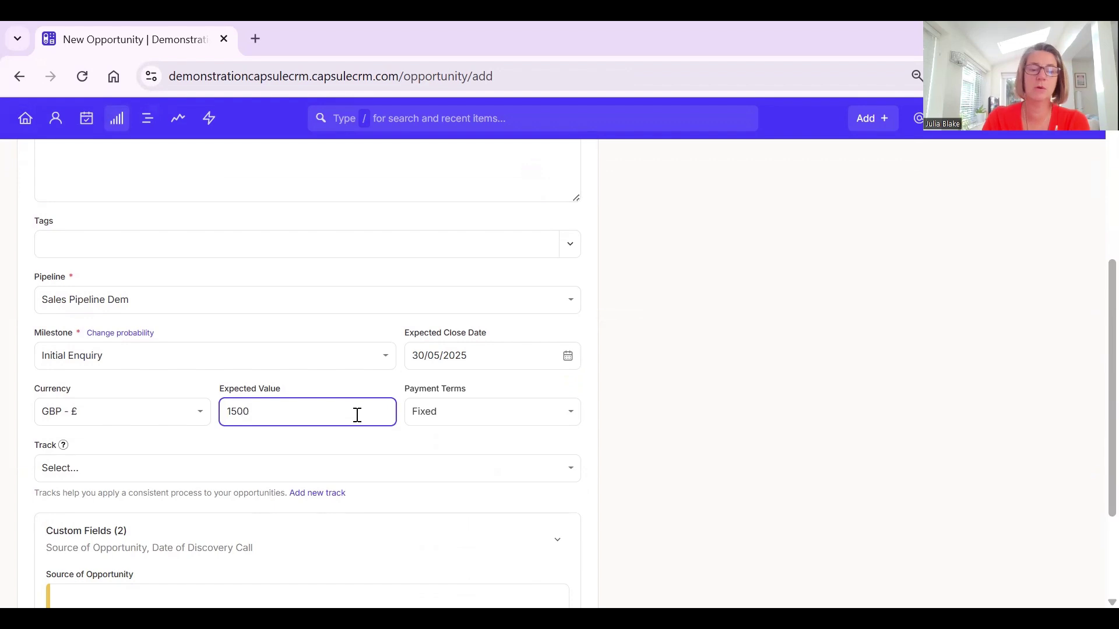
# - Enter "Word of Mouth" as the source of opportunity and save the new opportunity
pyautogui.scroll(-1, 400, 476)
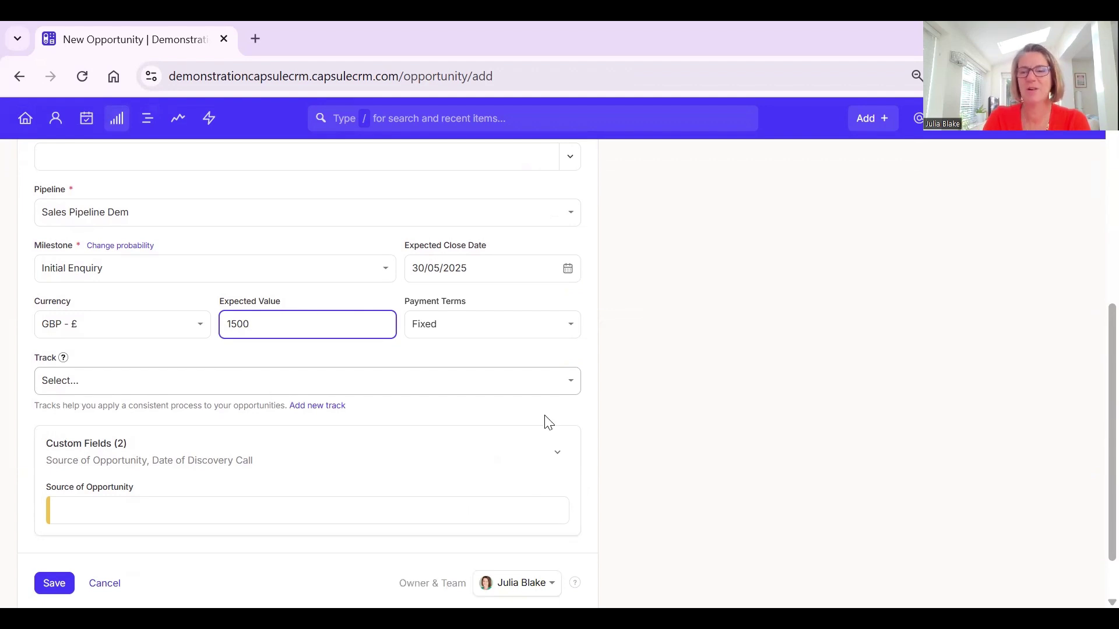
pyautogui.click(192, 512)
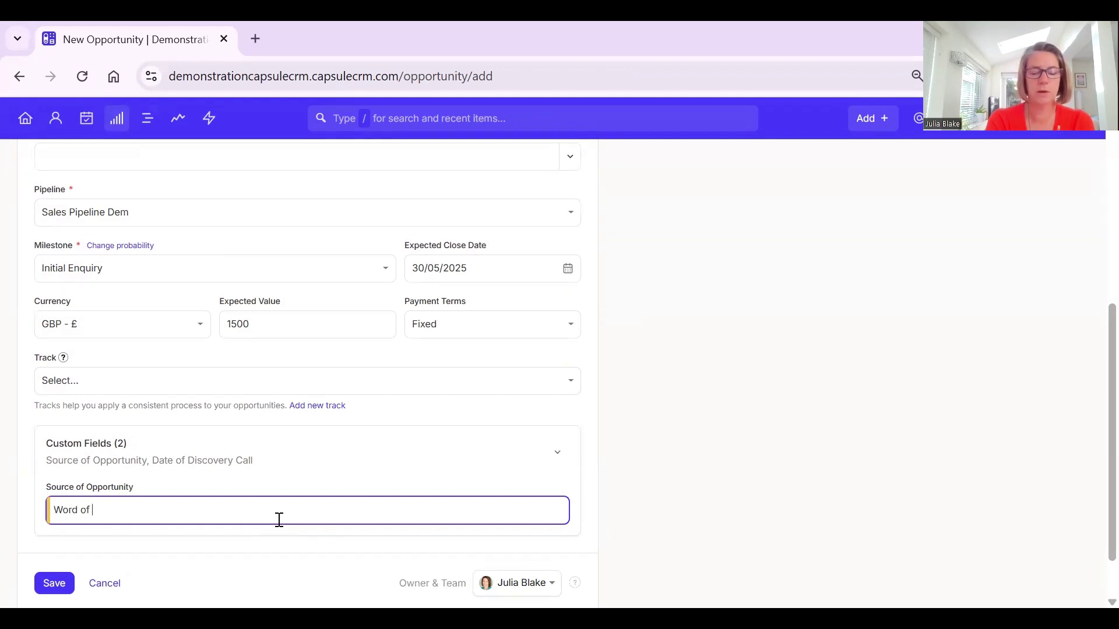
pyautogui.click(65, 584)
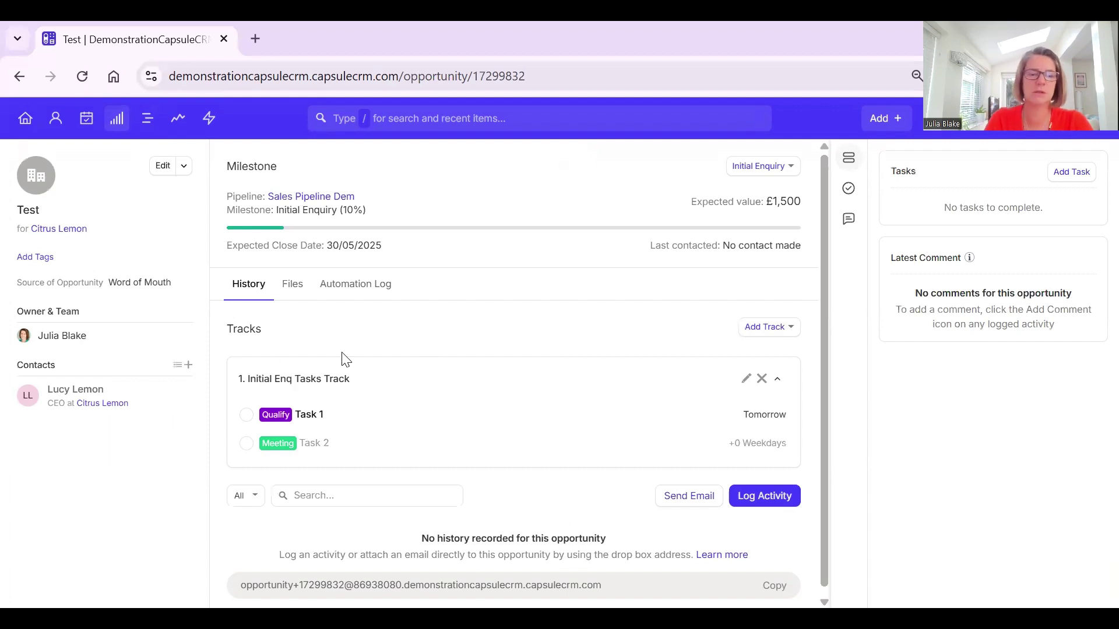
# - Check the milestones available for the opportunity and view the sales pipeline board
pyautogui.click(773, 176)
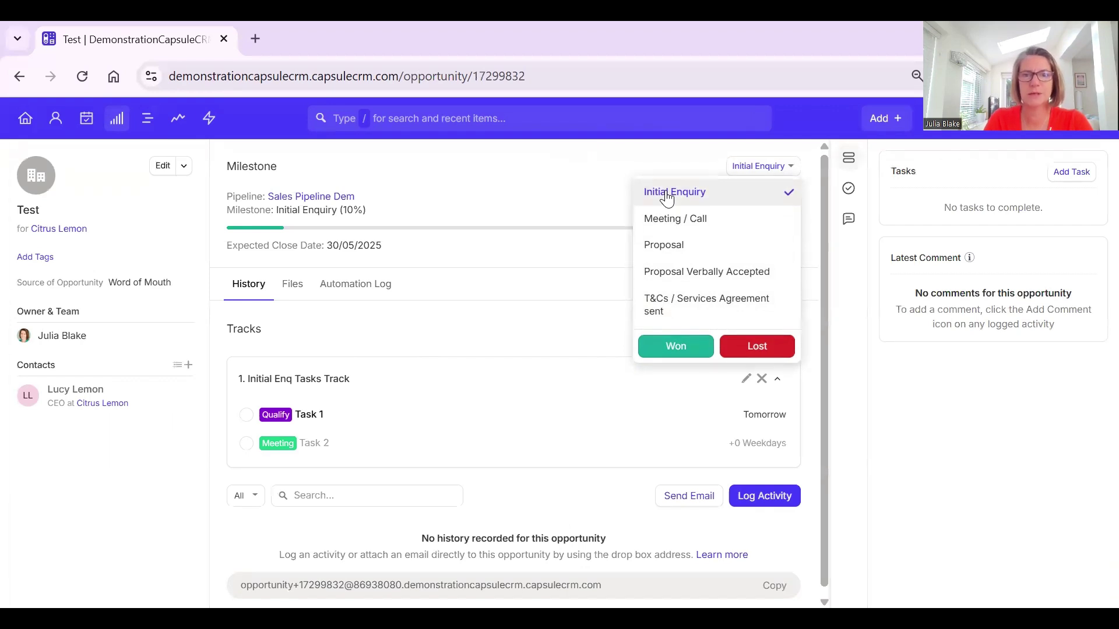
pyautogui.click(447, 165)
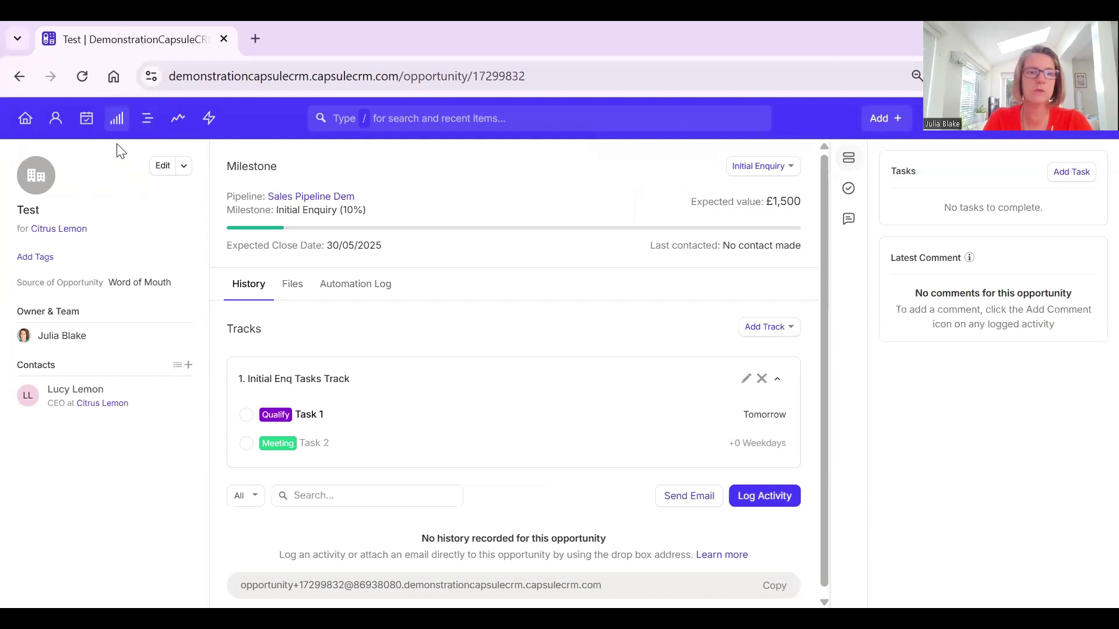
pyautogui.click(117, 119)
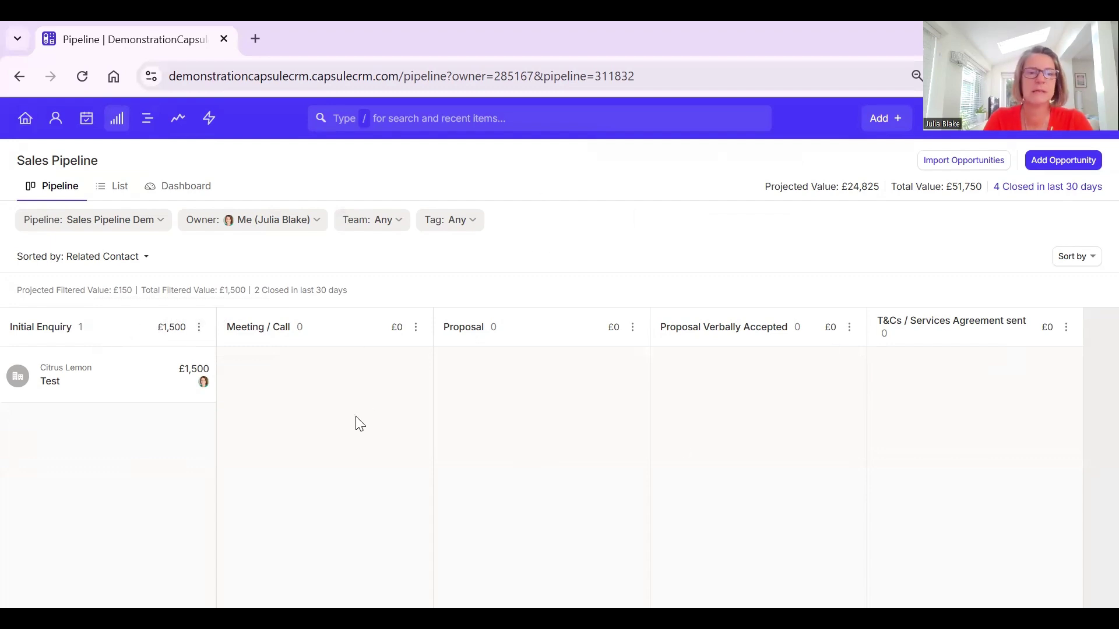
# - Open the Test opportunity from the pipeline and complete both tasks in its Initial Enq Tasks Track
pyautogui.click(50, 384)
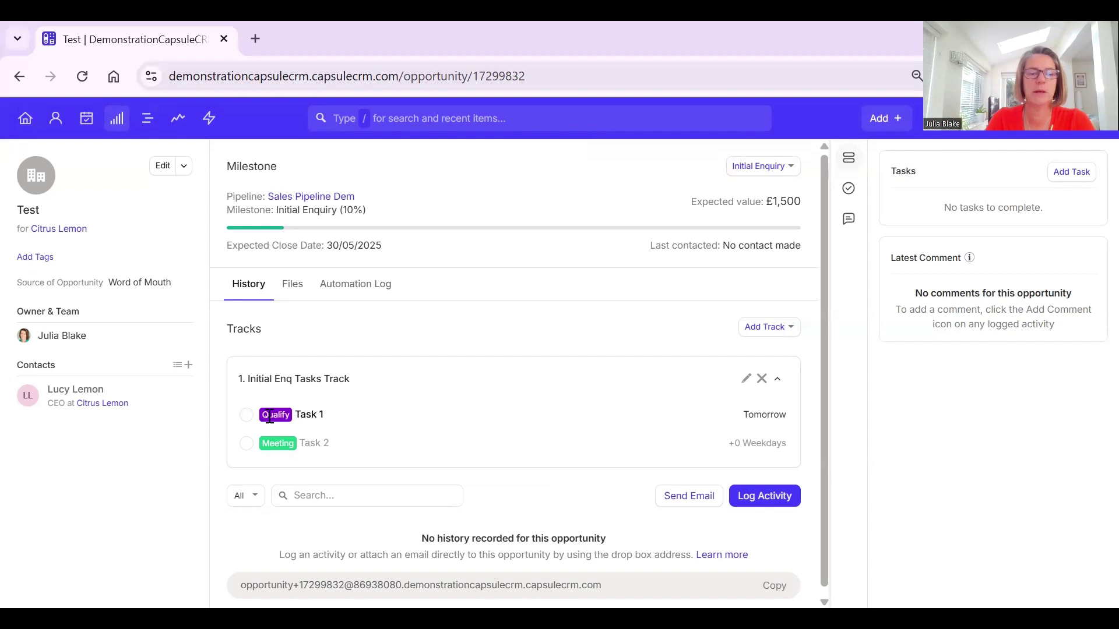
pyautogui.click(247, 415)
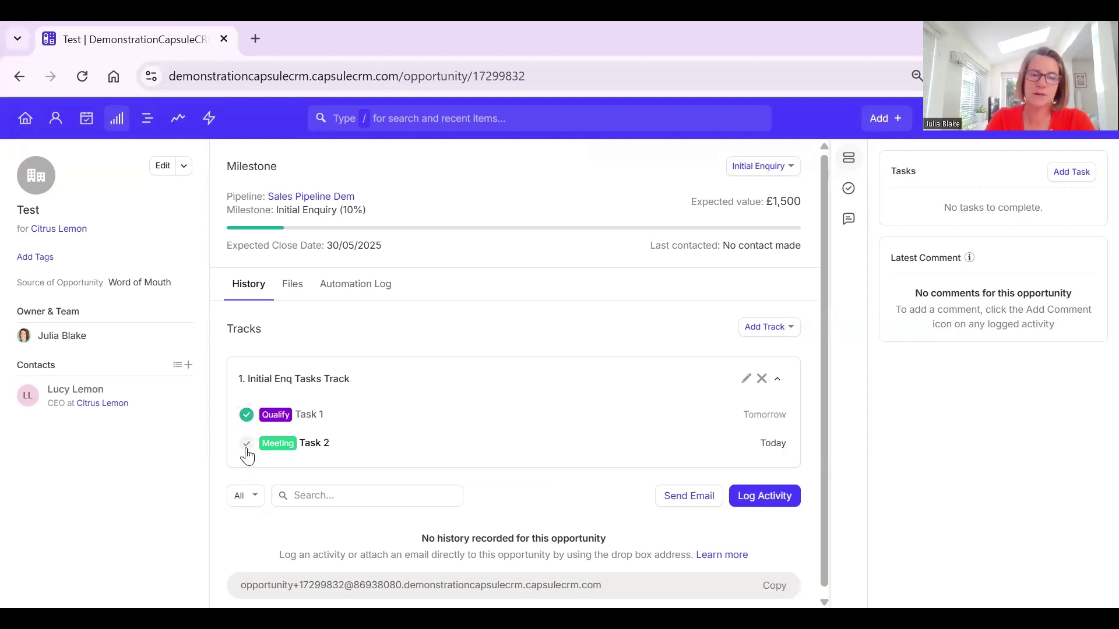
pyautogui.click(246, 446)
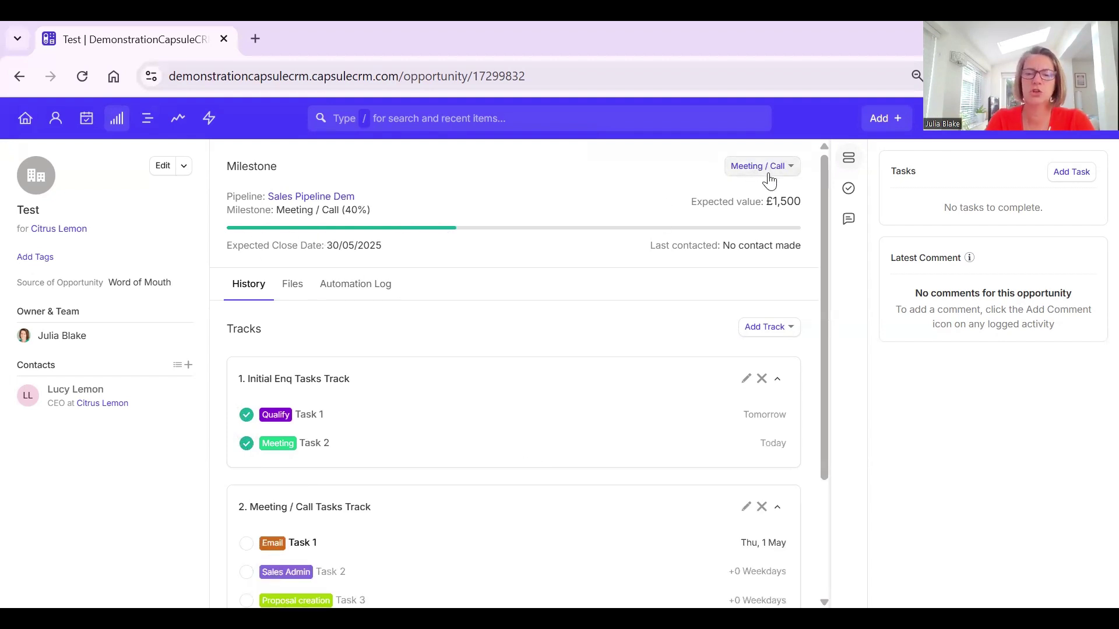
# - Complete the Email, Sales Admin and Proposal creation tasks in the Meeting / Call Tasks Track
pyautogui.scroll(-2, 466, 449)
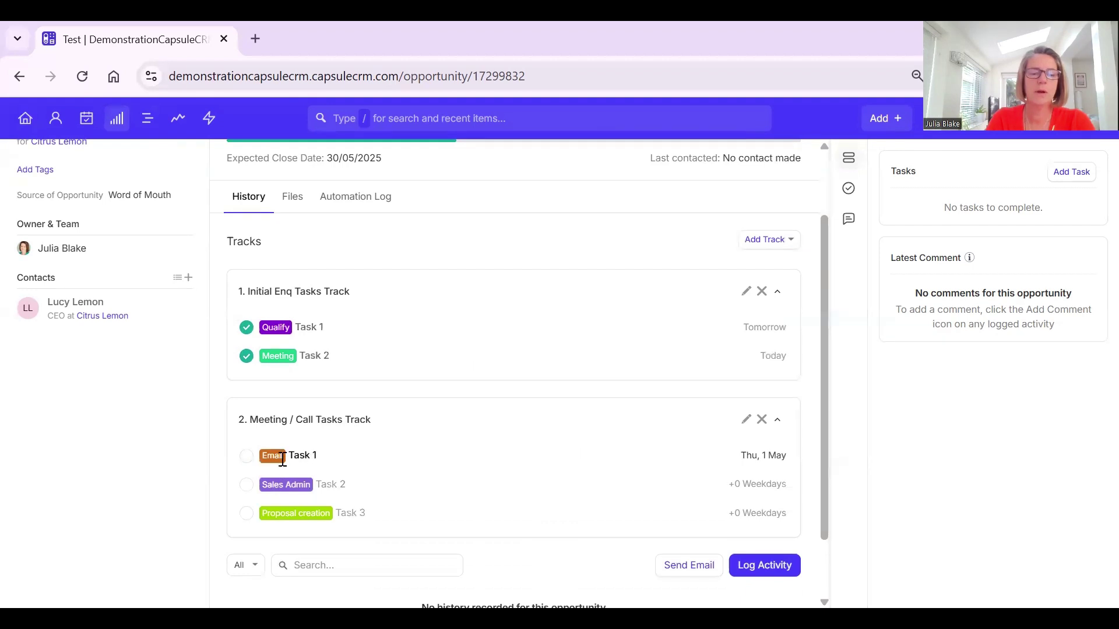
pyautogui.click(246, 455)
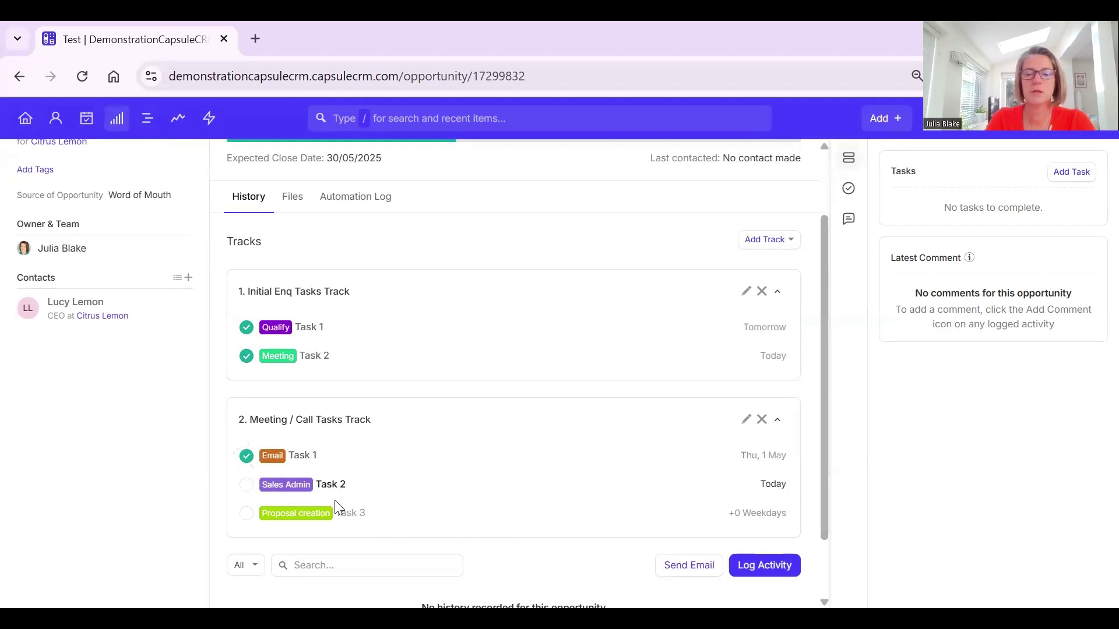
pyautogui.click(246, 485)
pyautogui.click(246, 514)
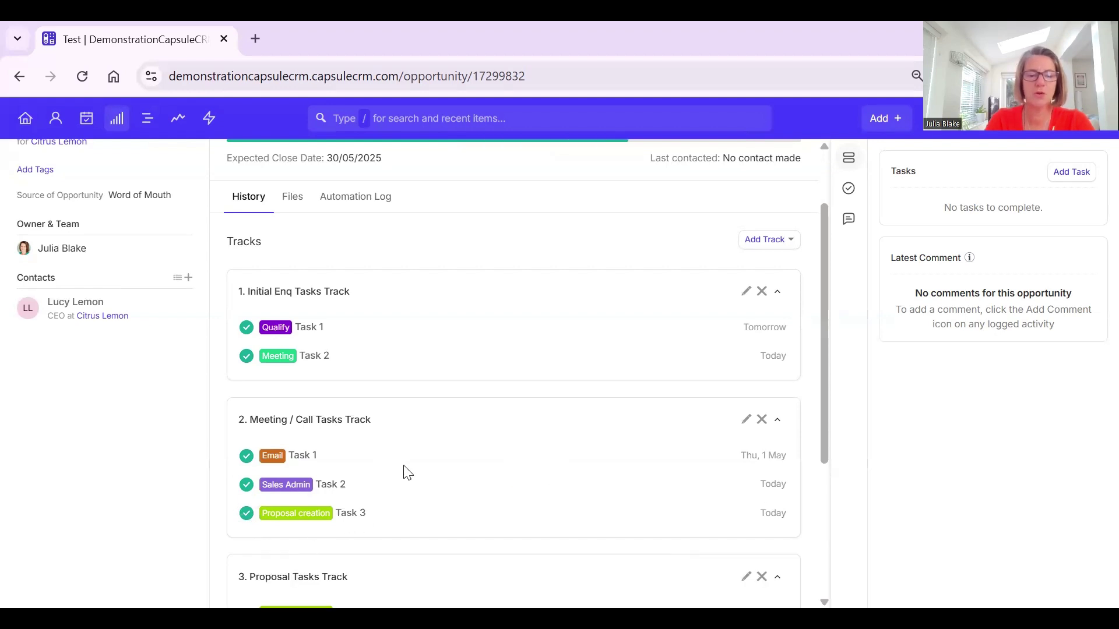
# - Check the opportunity's milestone and complete all three tasks in the Proposal Tasks Track
pyautogui.scroll(-2, 404, 469)
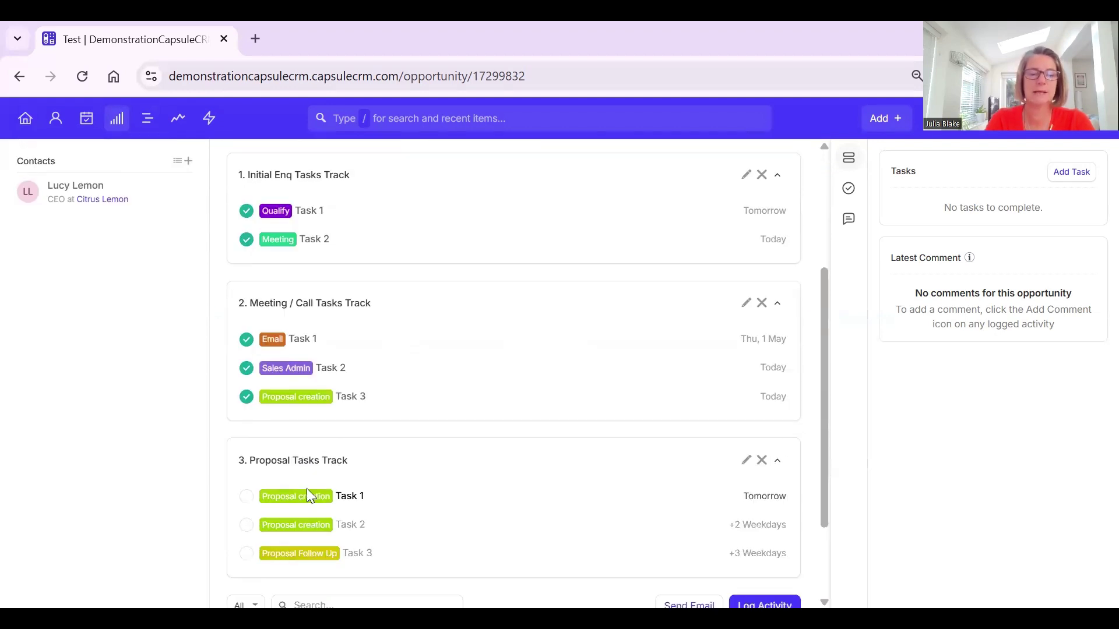
pyautogui.scroll(4, 588, 484)
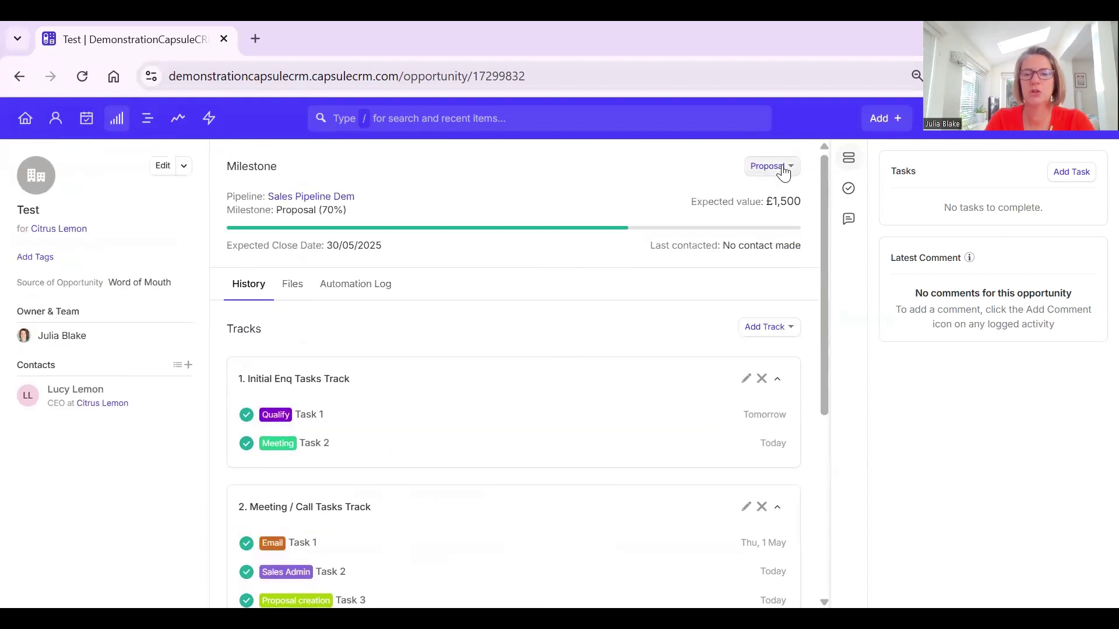
pyautogui.scroll(-5, 618, 373)
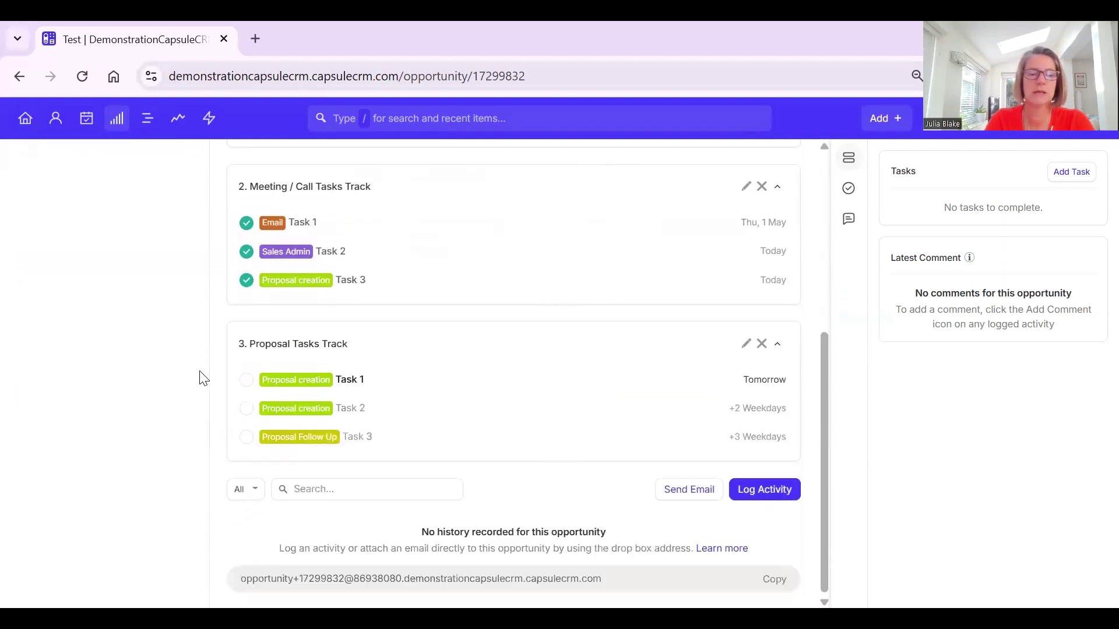
pyautogui.click(247, 379)
pyautogui.click(247, 409)
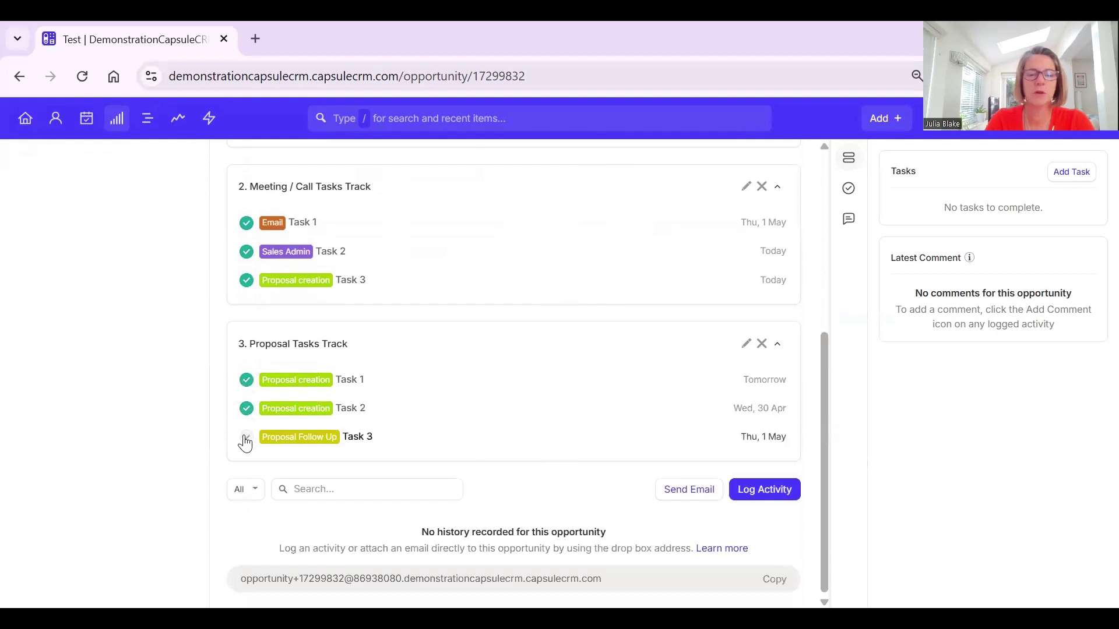
pyautogui.click(246, 438)
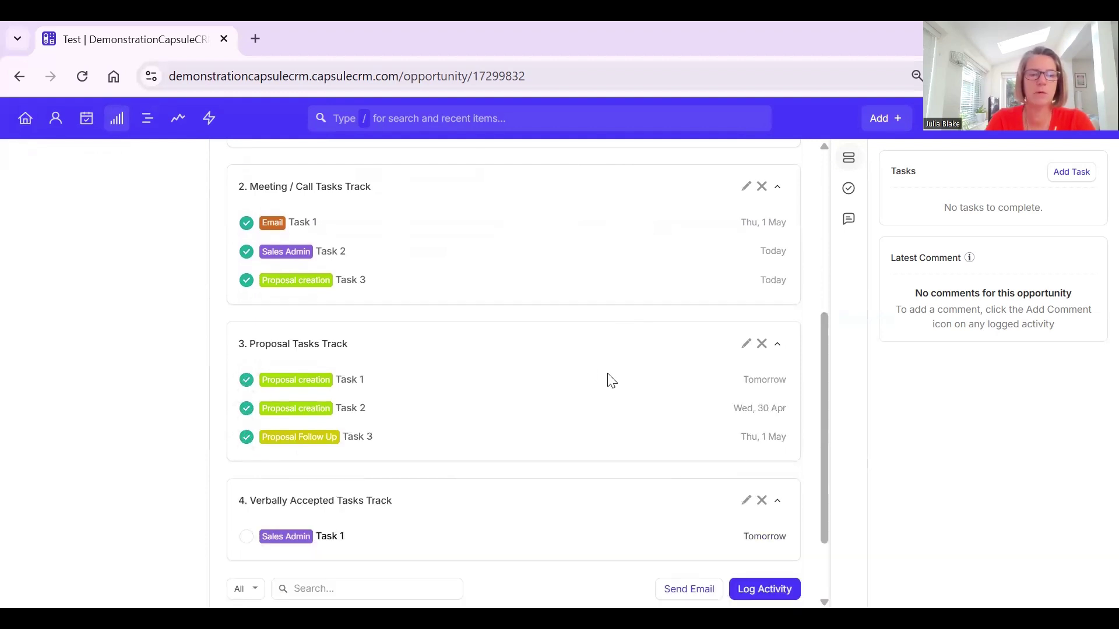
# - Review the opportunity's progress and complete the Sales Admin task in the Verbally Accepted Tasks Track
pyautogui.scroll(-2, 577, 374)
pyautogui.scroll(5, 390, 339)
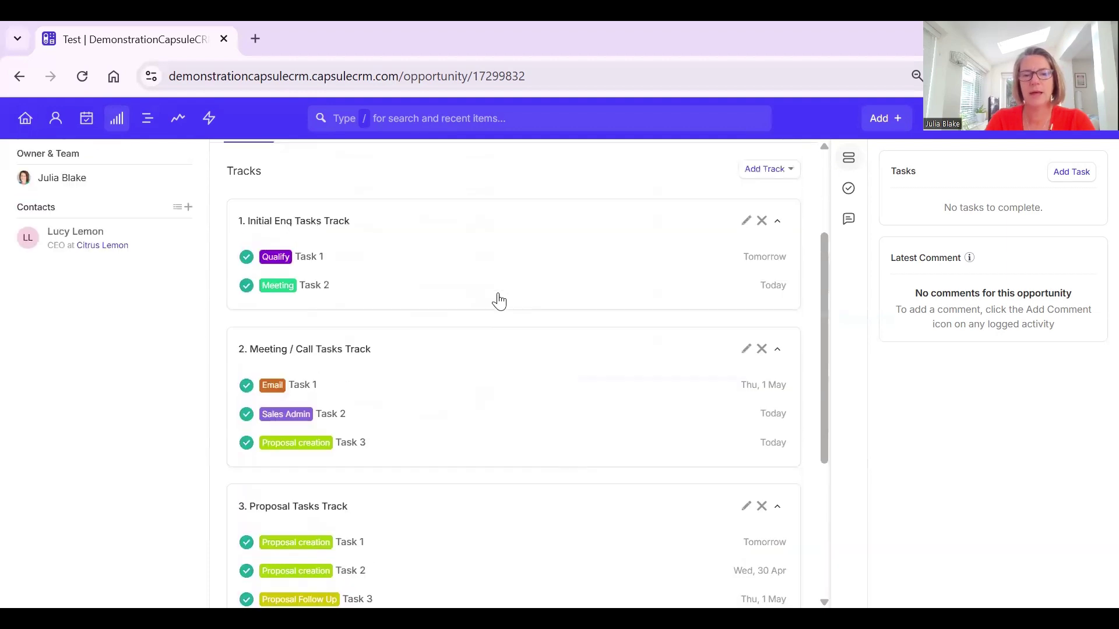
pyautogui.scroll(3, 499, 301)
pyautogui.scroll(-6, 545, 464)
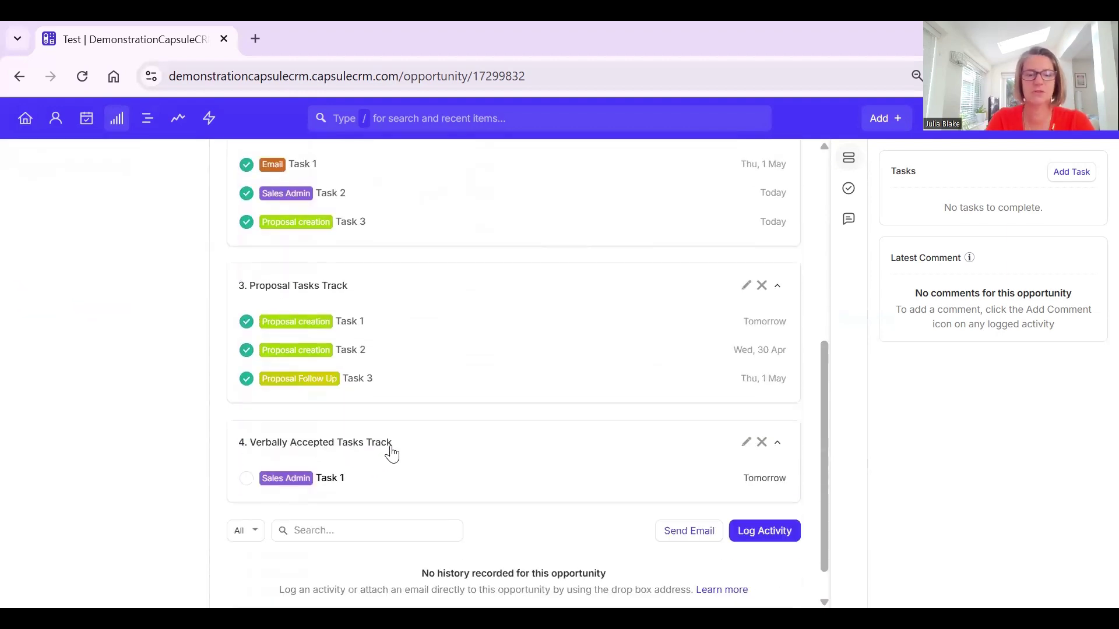
pyautogui.click(248, 482)
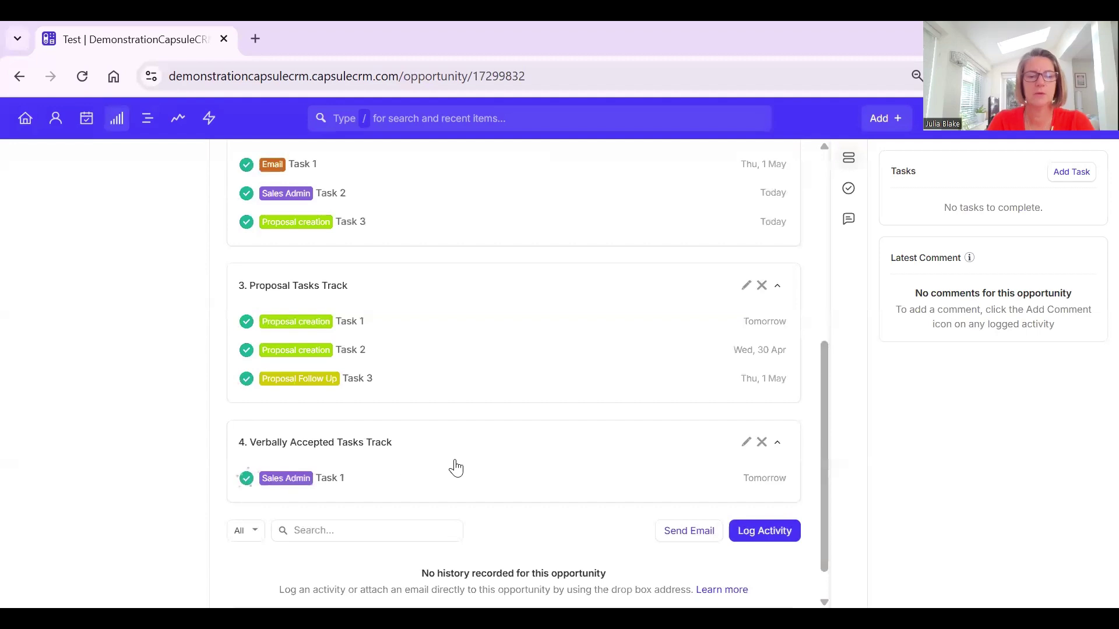
# - Complete both Sales Admin tasks in the T&Cs Services Agreement Tasks Track and check the opportunity's milestone
pyautogui.scroll(-2, 288, 490)
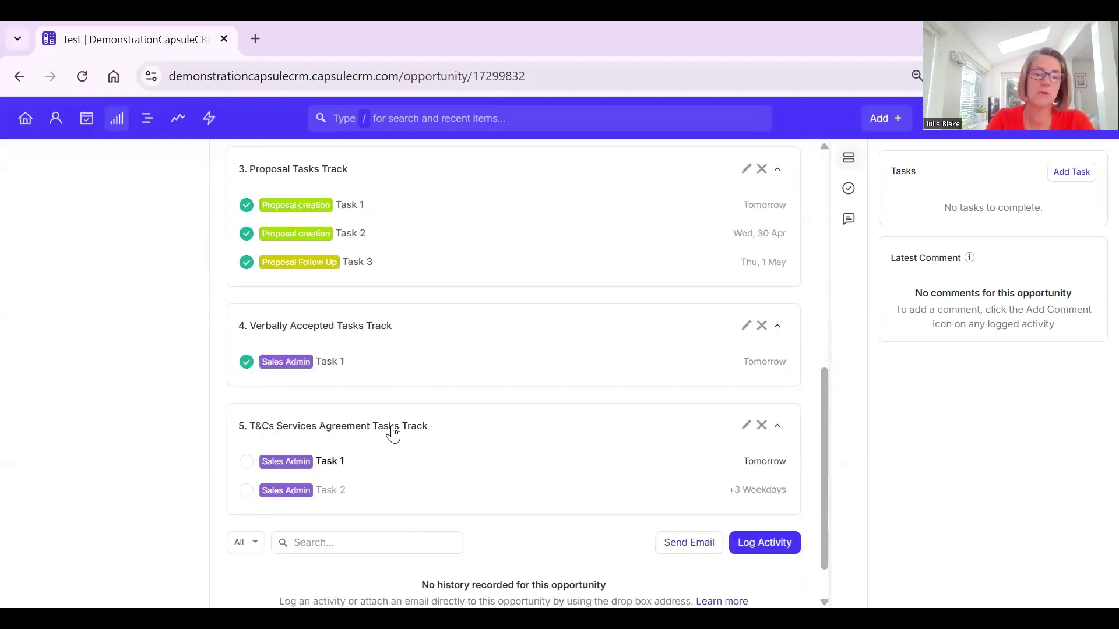
pyautogui.click(246, 464)
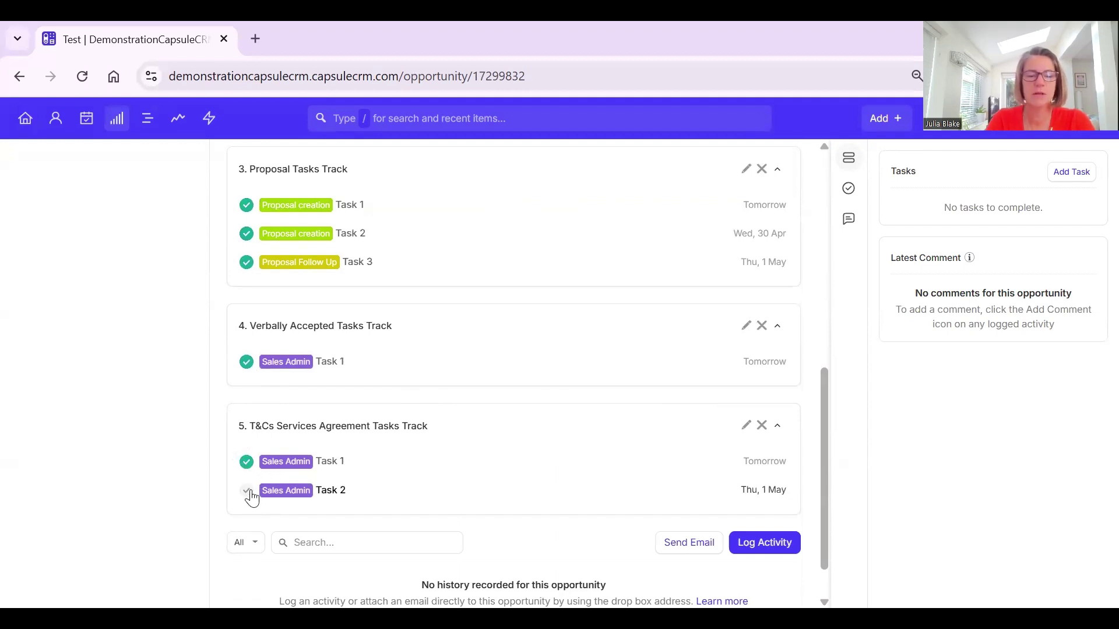
pyautogui.click(247, 492)
pyautogui.scroll(8, 492, 485)
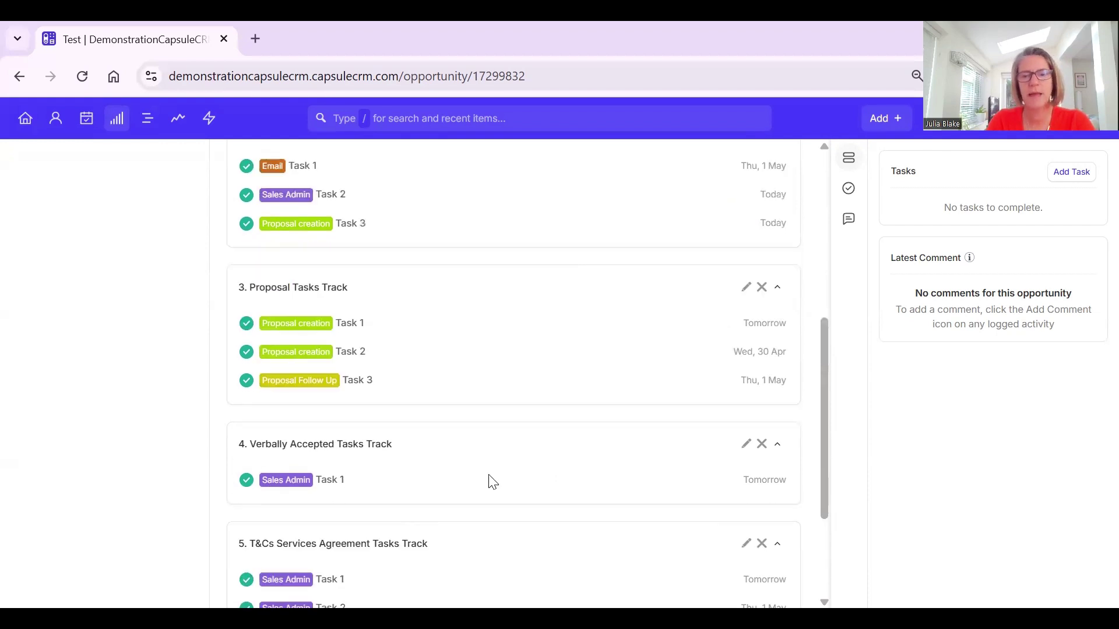
pyautogui.scroll(1, 565, 332)
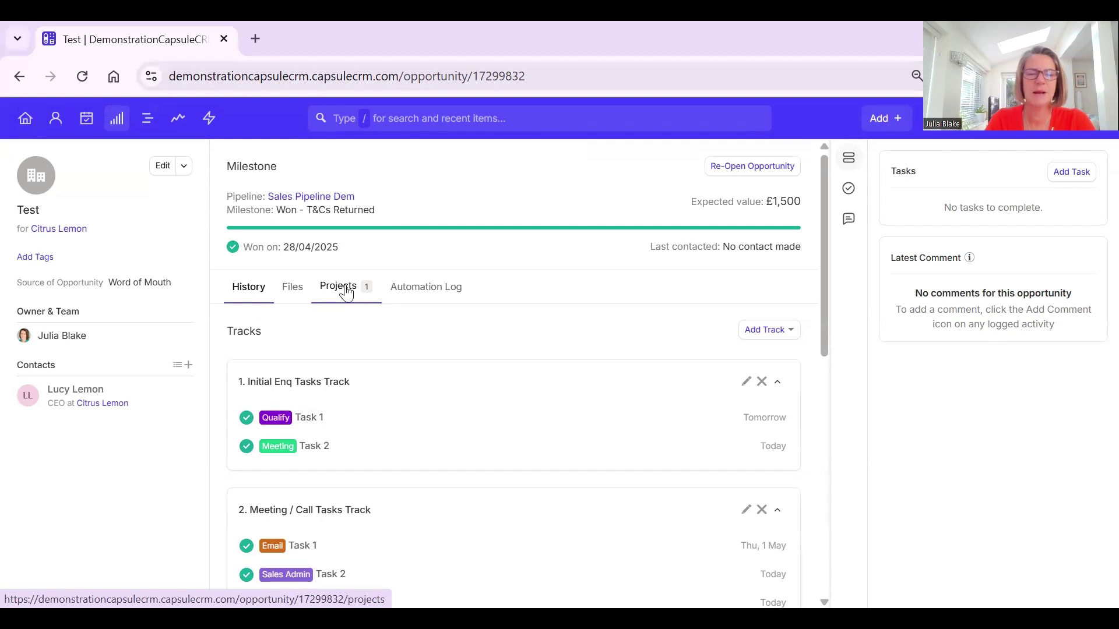
# - Open the Test project for Citrus Lemon linked to the opportunity
pyautogui.click(346, 292)
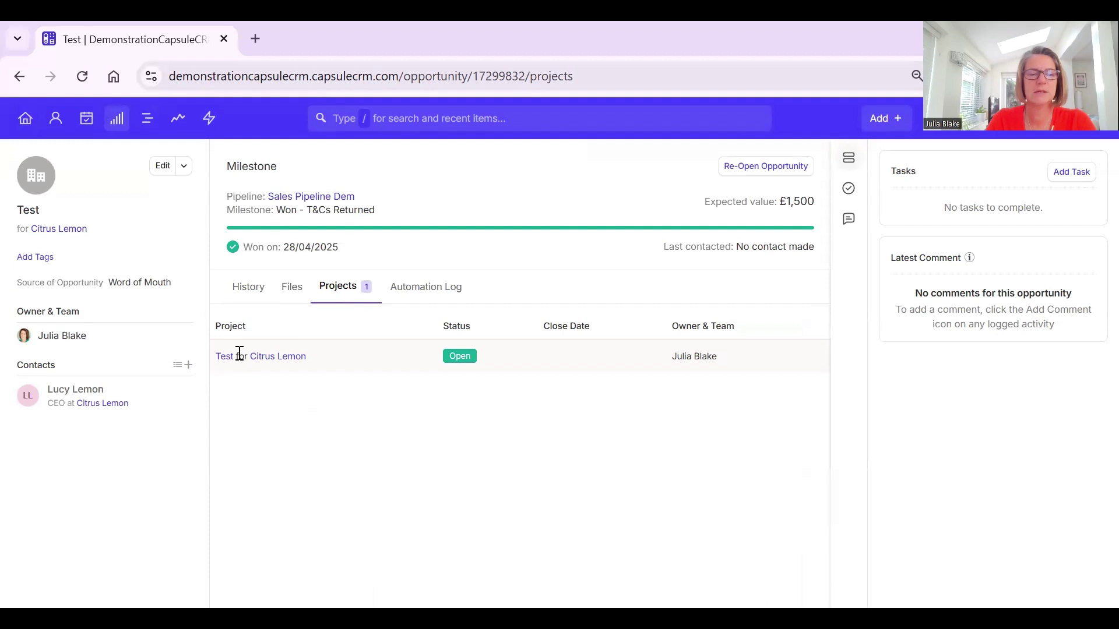
pyautogui.click(225, 363)
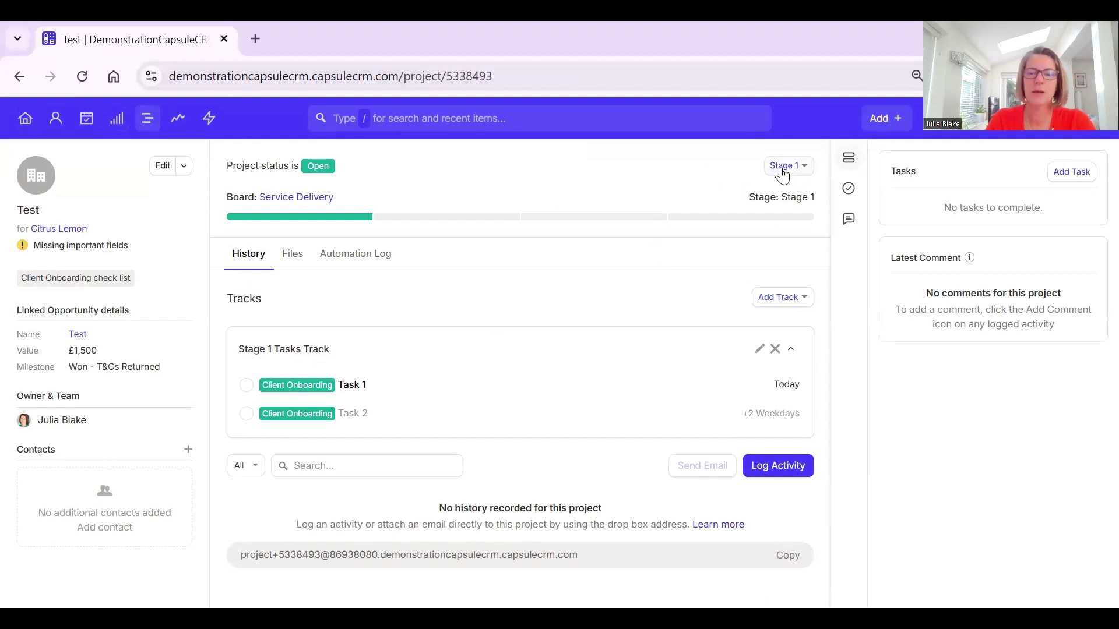
# - Check the stages available for the project and view its automation log
pyautogui.click(784, 168)
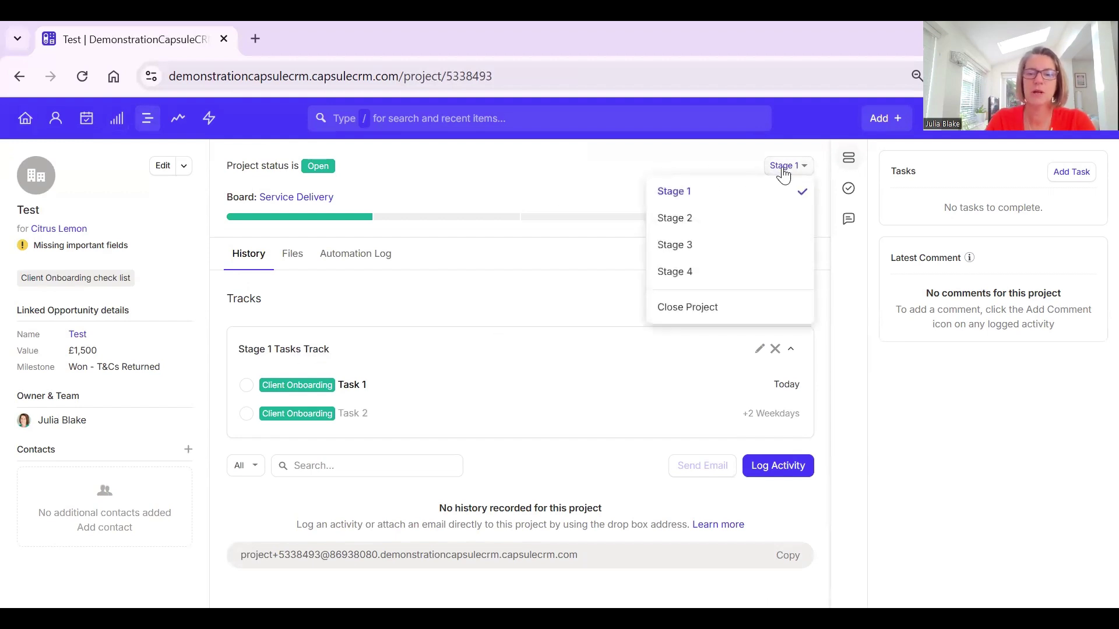
pyautogui.click(429, 320)
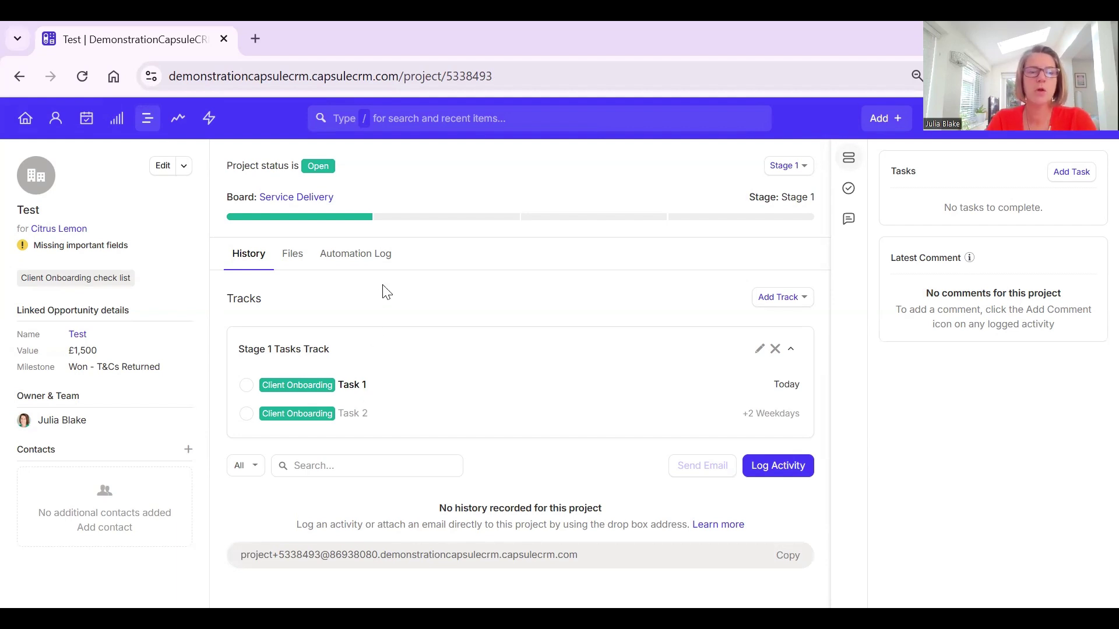
pyautogui.click(344, 256)
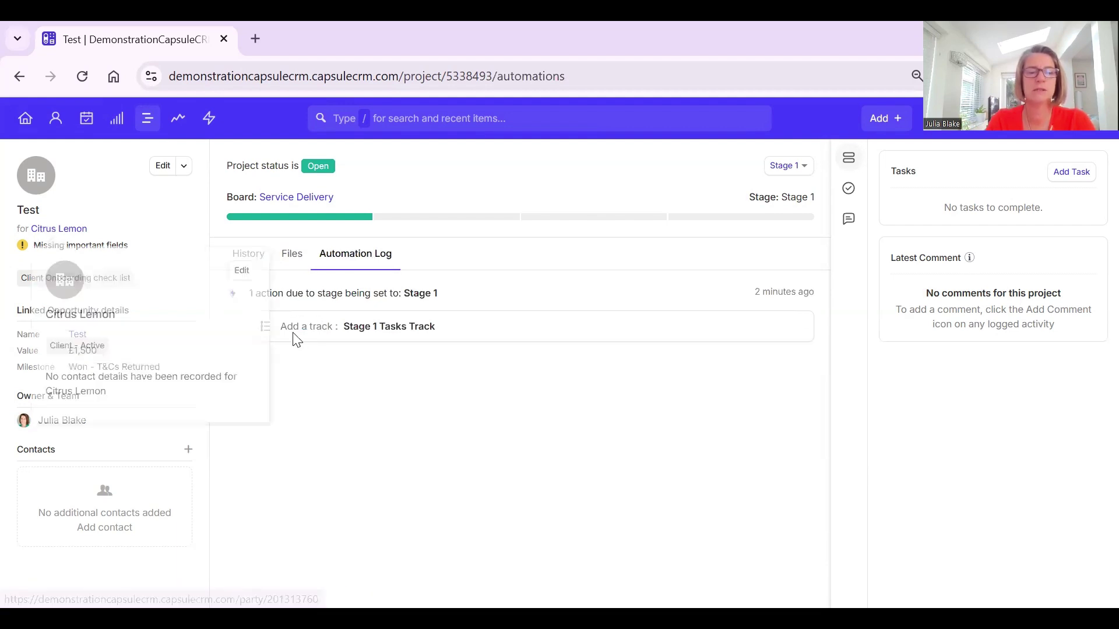
# - Return from the project to its linked Test opportunity and review the opportunity's full automation log
pyautogui.tripleClick(401, 325)
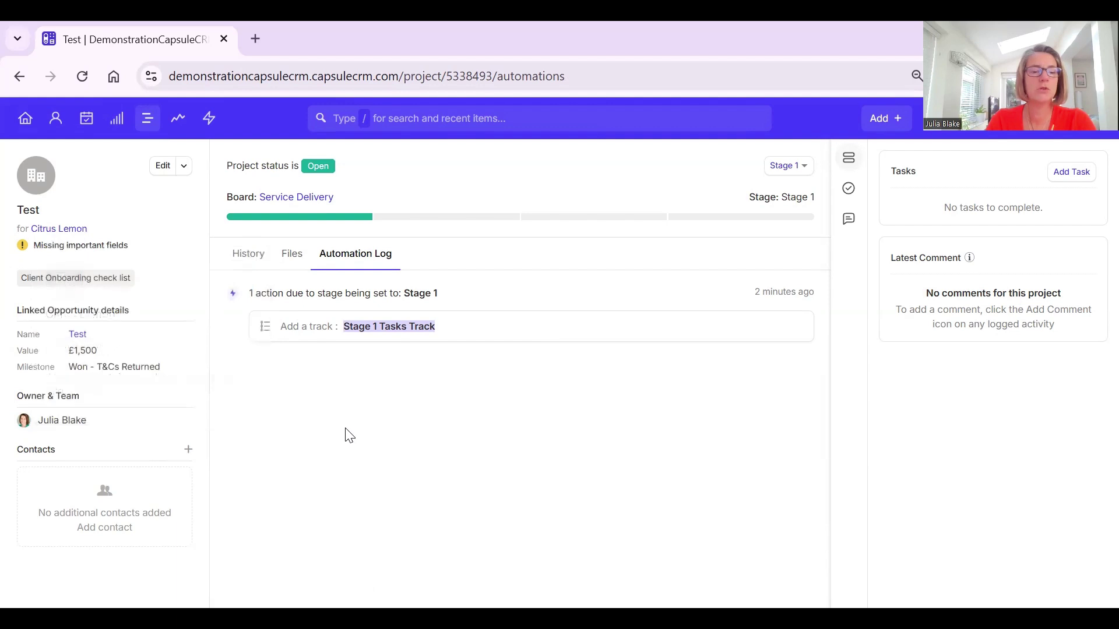
pyautogui.click(77, 335)
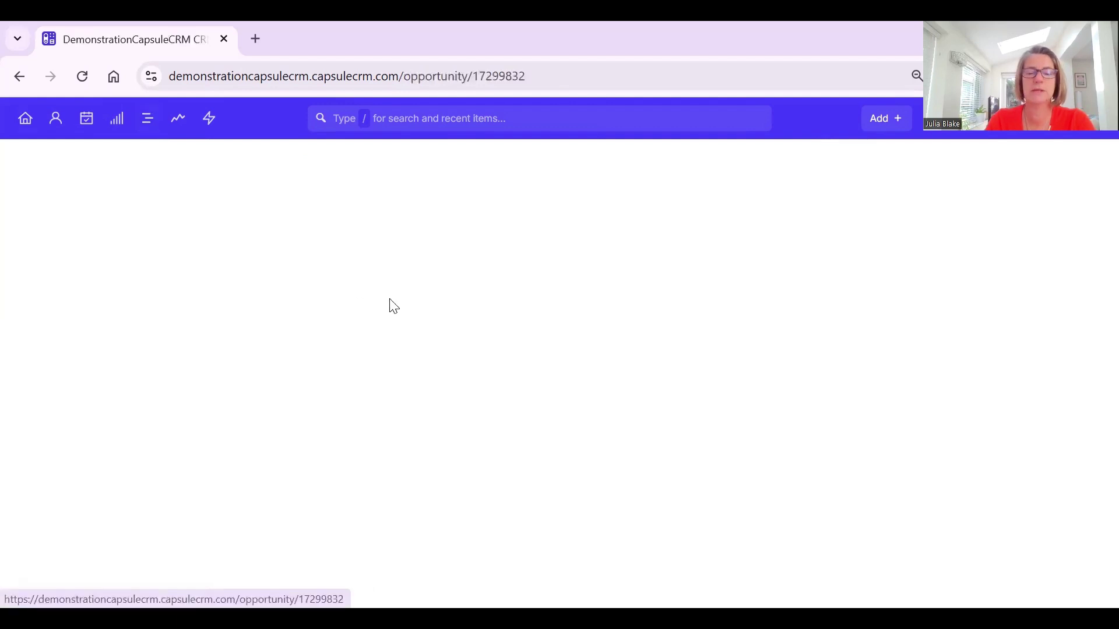
pyautogui.click(421, 288)
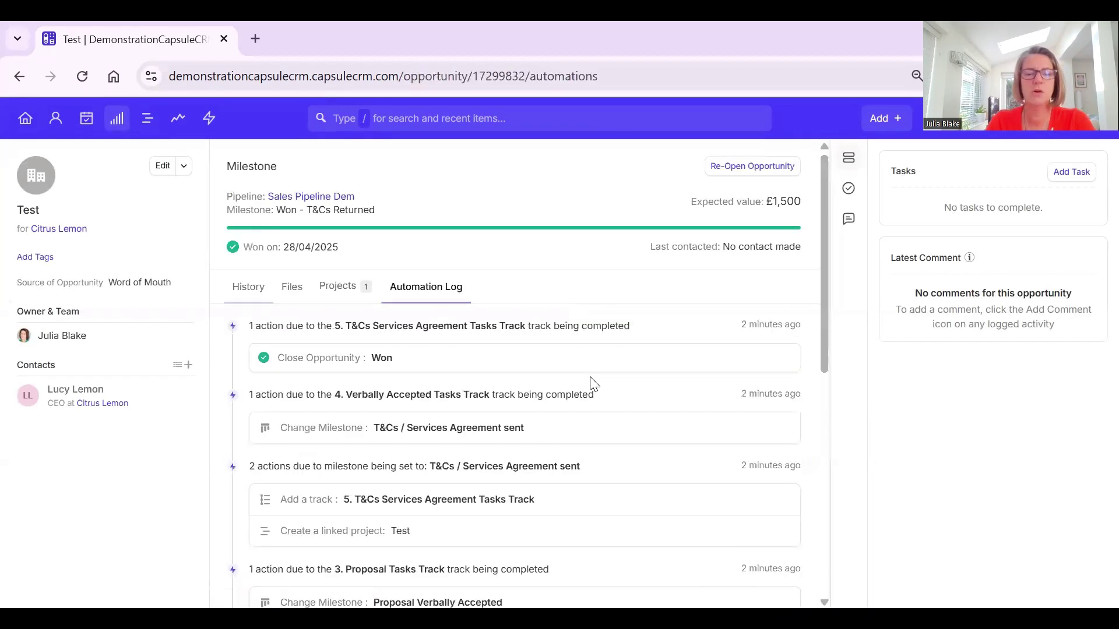
pyautogui.scroll(-1, 711, 374)
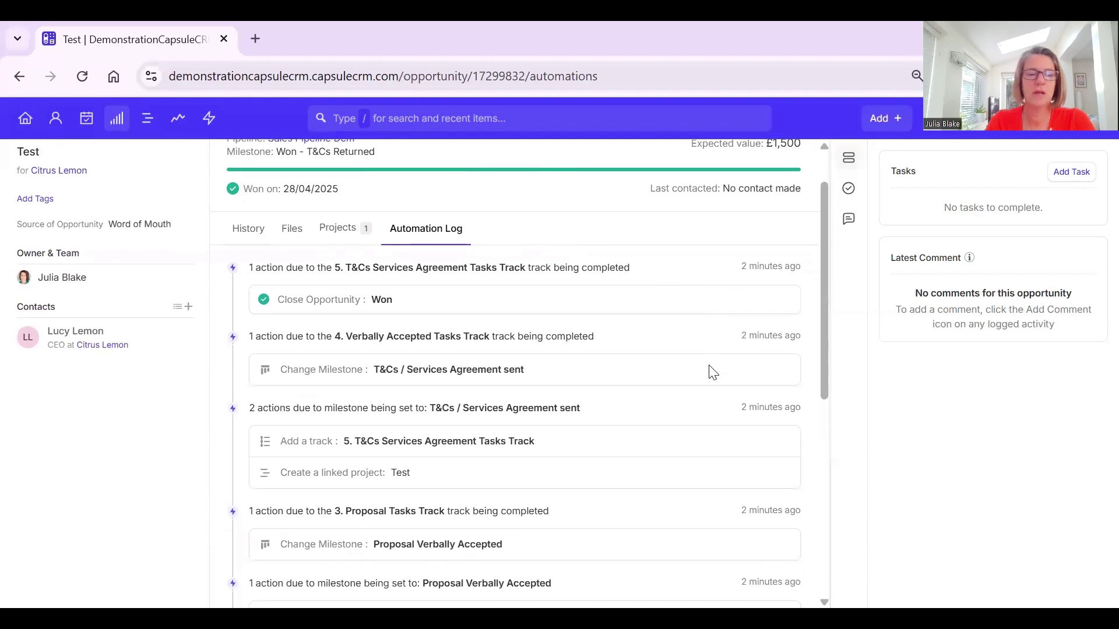
pyautogui.scroll(-6, 713, 374)
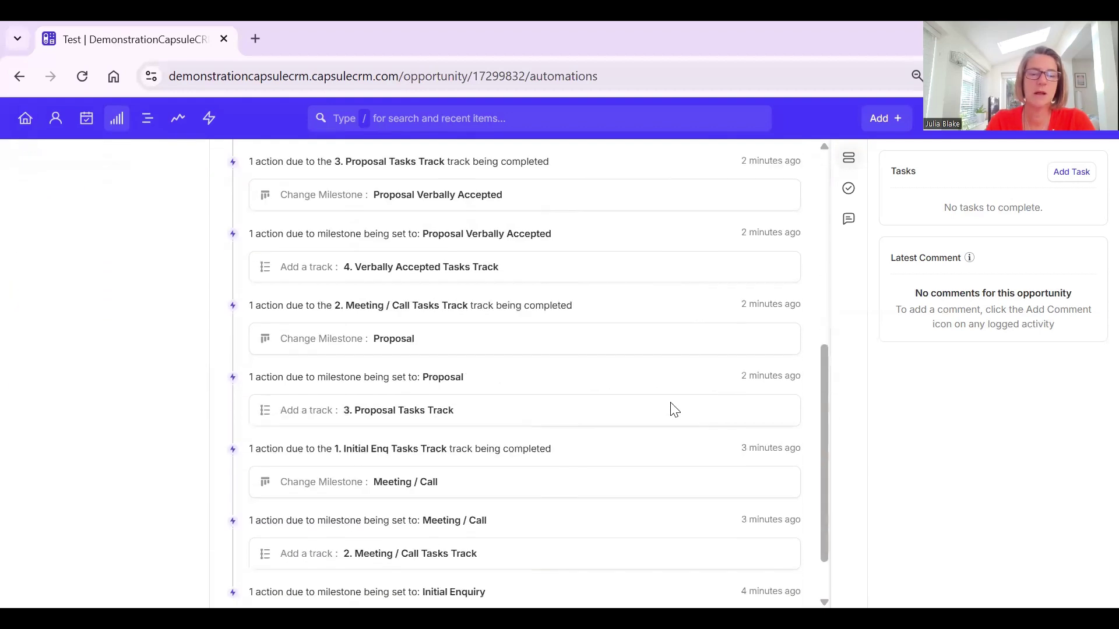
pyautogui.scroll(-1, 674, 409)
pyautogui.scroll(8, 578, 497)
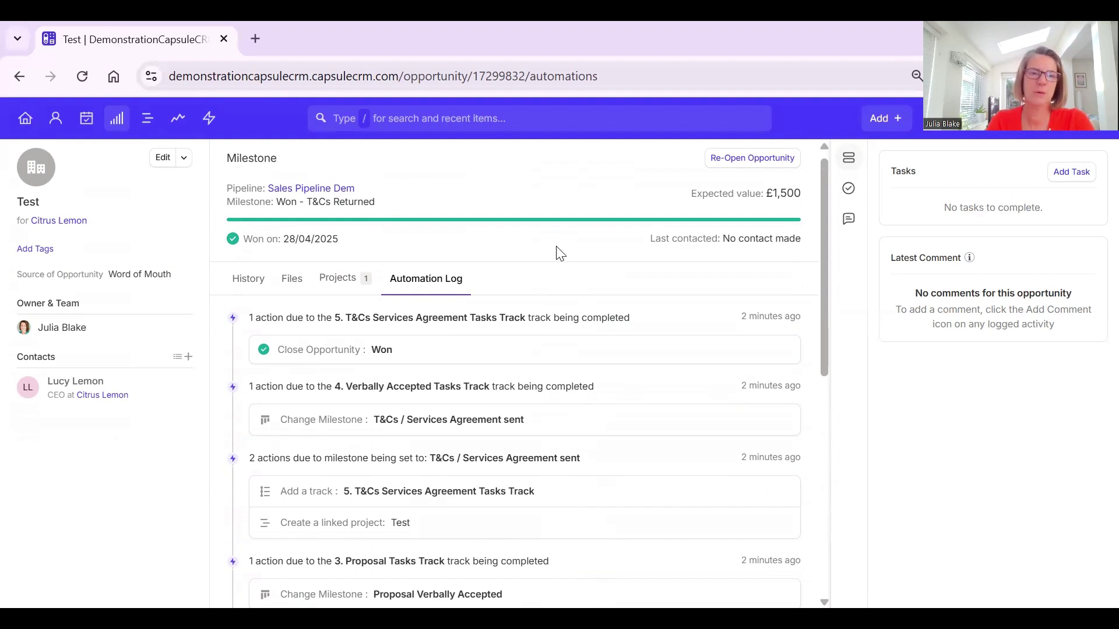
# - Turn off the Sales Pipeline Dem automation and remove all of its existing milestone triggers
pyautogui.click(188, 138)
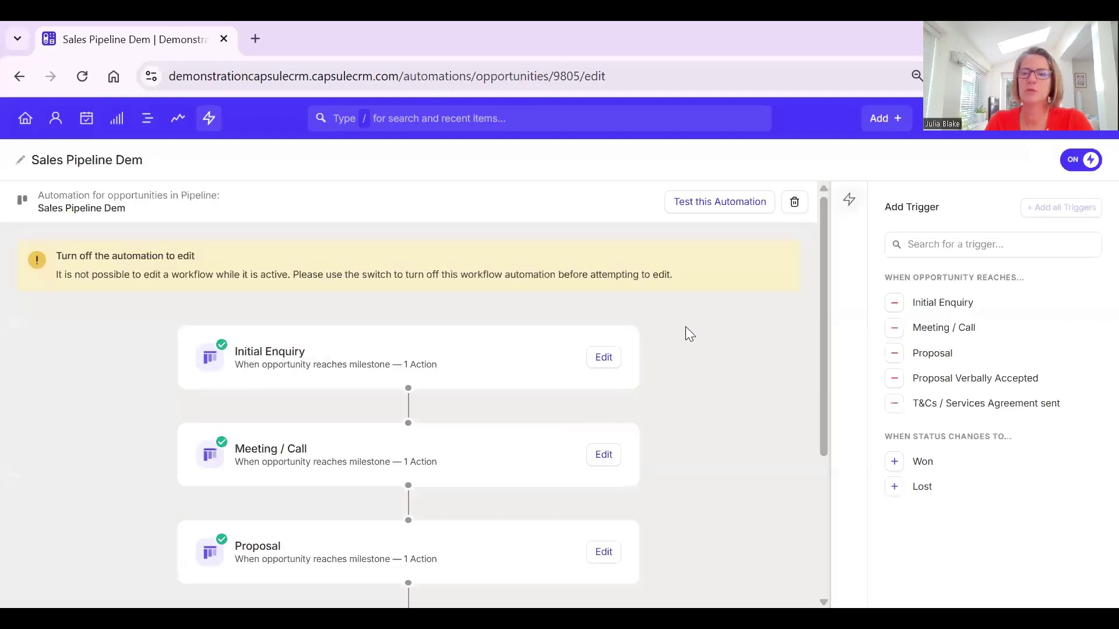
pyautogui.click(1077, 163)
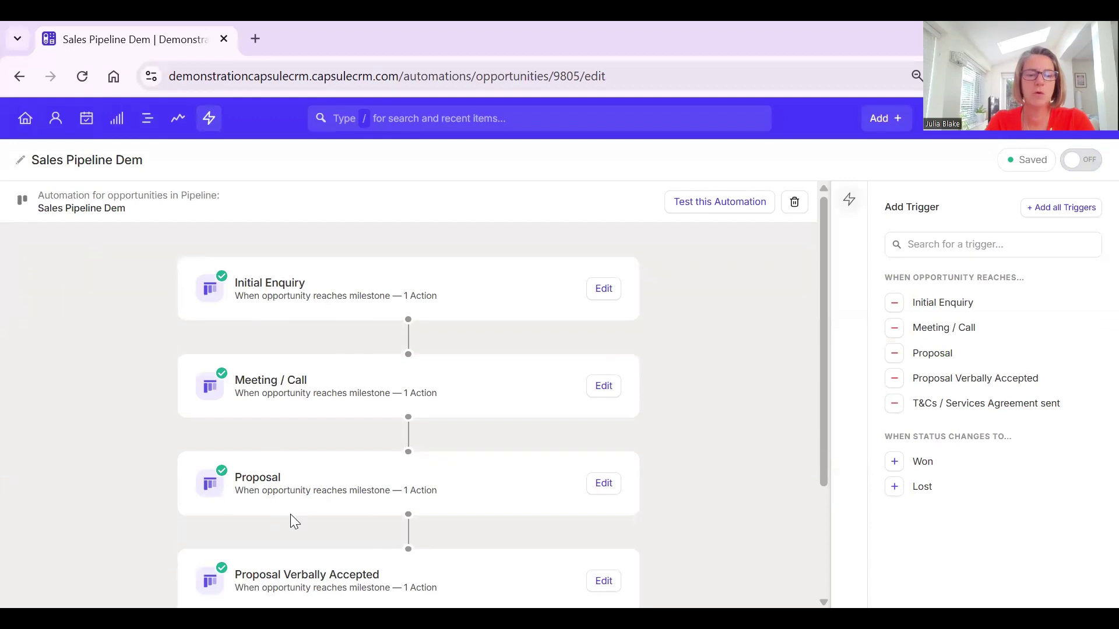
pyautogui.scroll(-2, 290, 522)
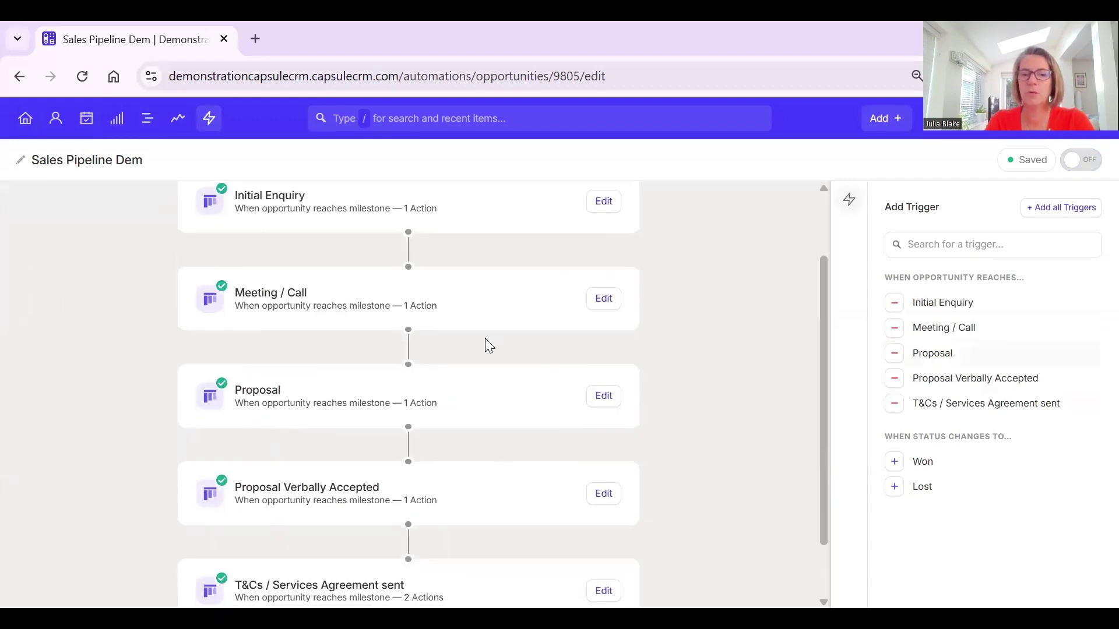
pyautogui.scroll(2, 452, 368)
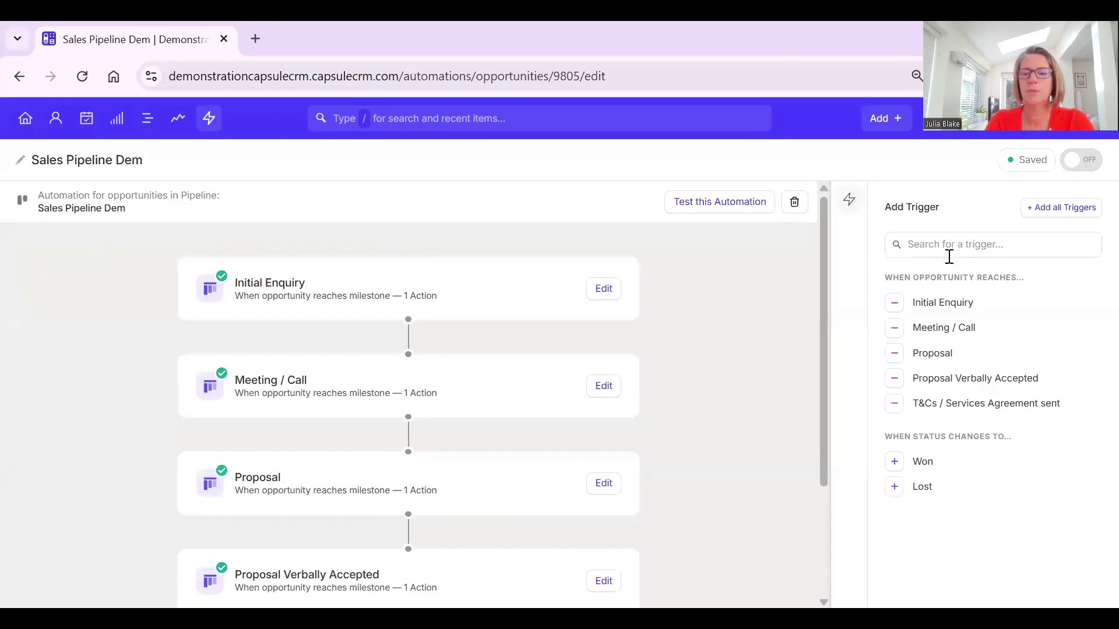
pyautogui.click(894, 304)
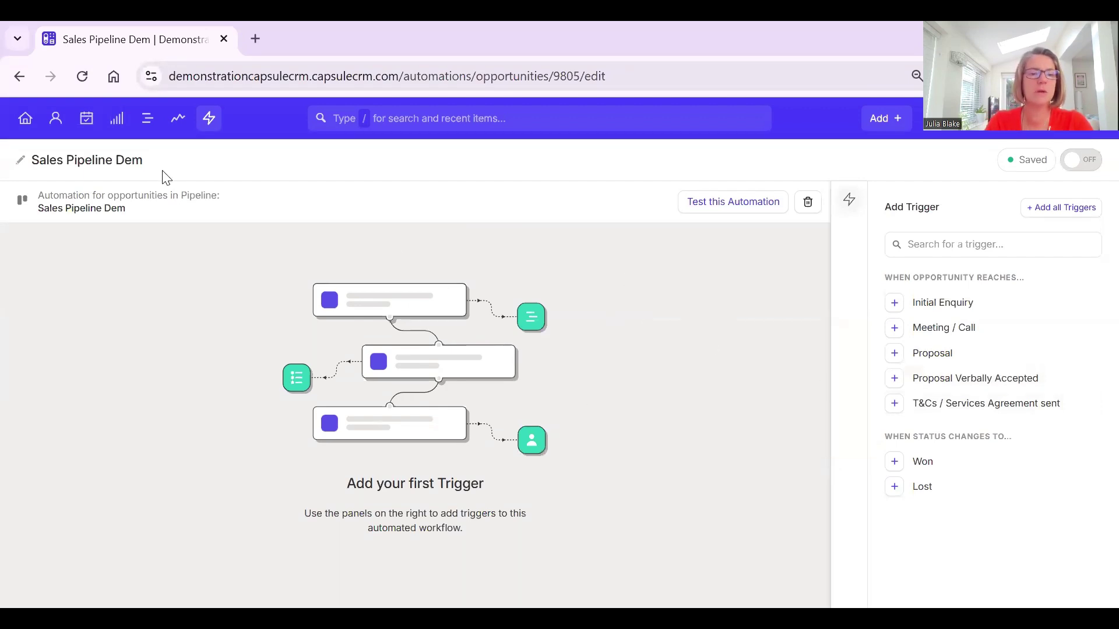
# - Add triggers for the Initial Enquiry, Meeting / Call, Proposal, Proposal Verbally Accepted and T&Cs / Services Agreement sent milestones
pyautogui.click(69, 160)
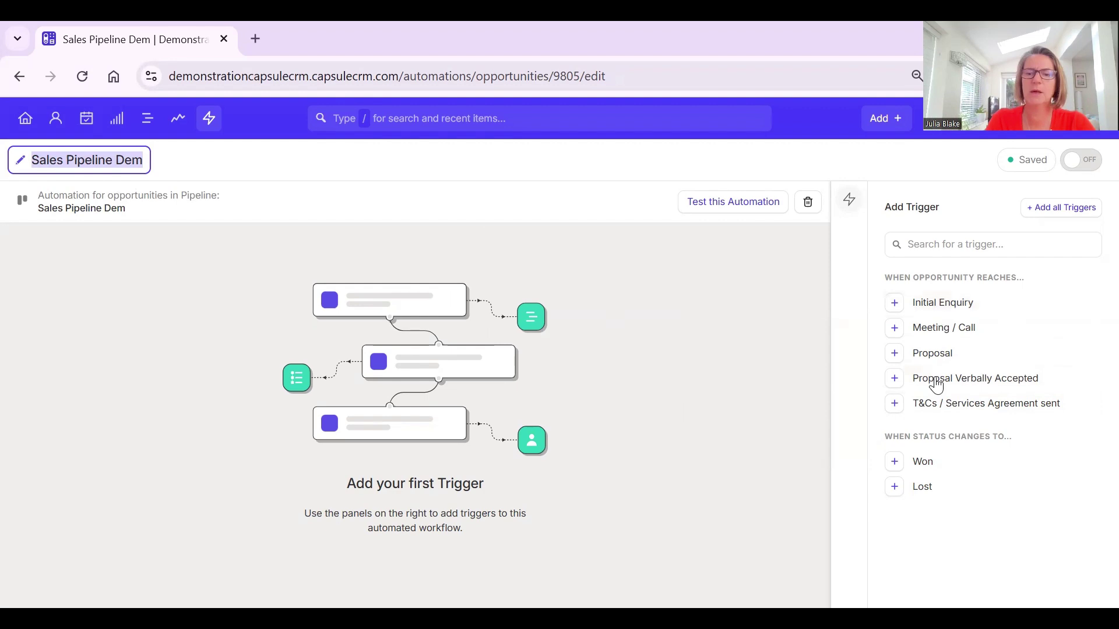
pyautogui.click(895, 302)
pyautogui.click(895, 328)
pyautogui.click(894, 353)
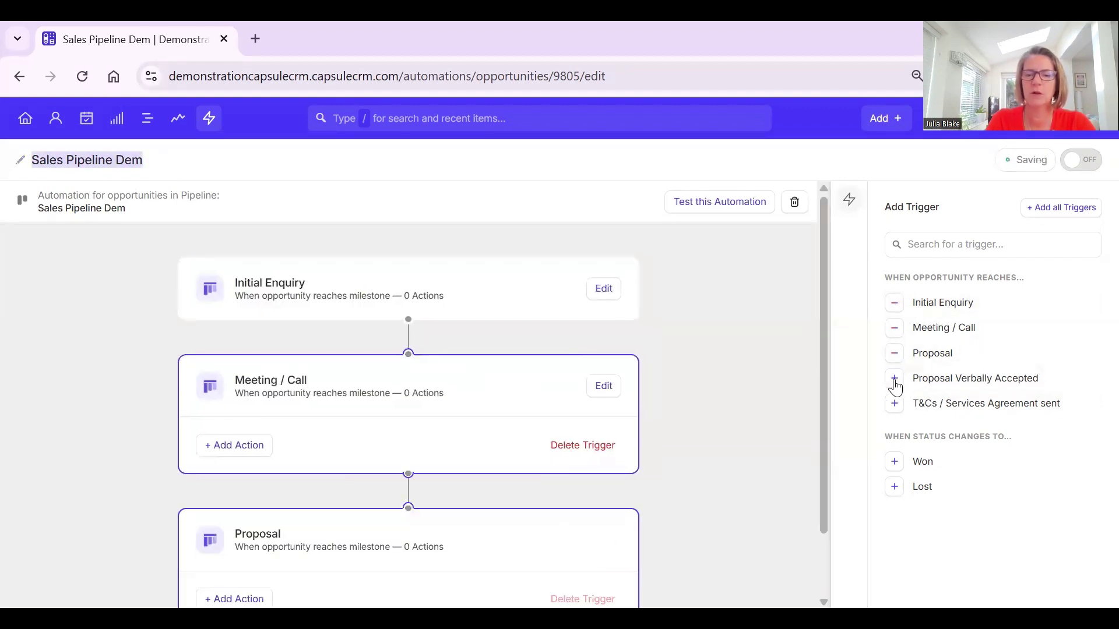
pyautogui.click(894, 379)
pyautogui.click(894, 403)
pyautogui.scroll(5, 675, 408)
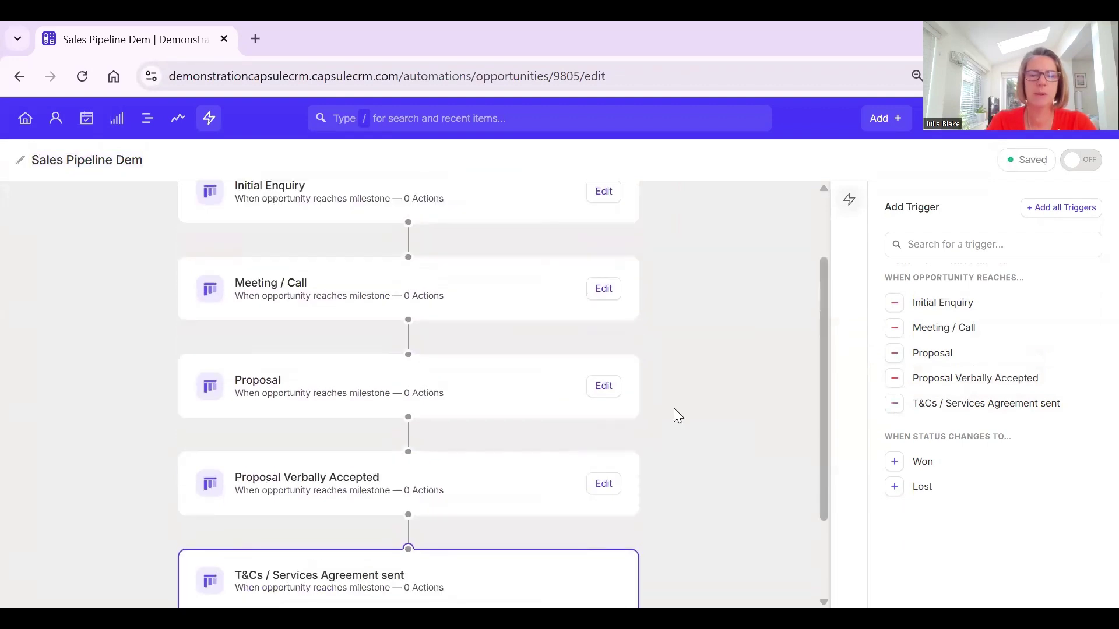
pyautogui.scroll(5, 492, 415)
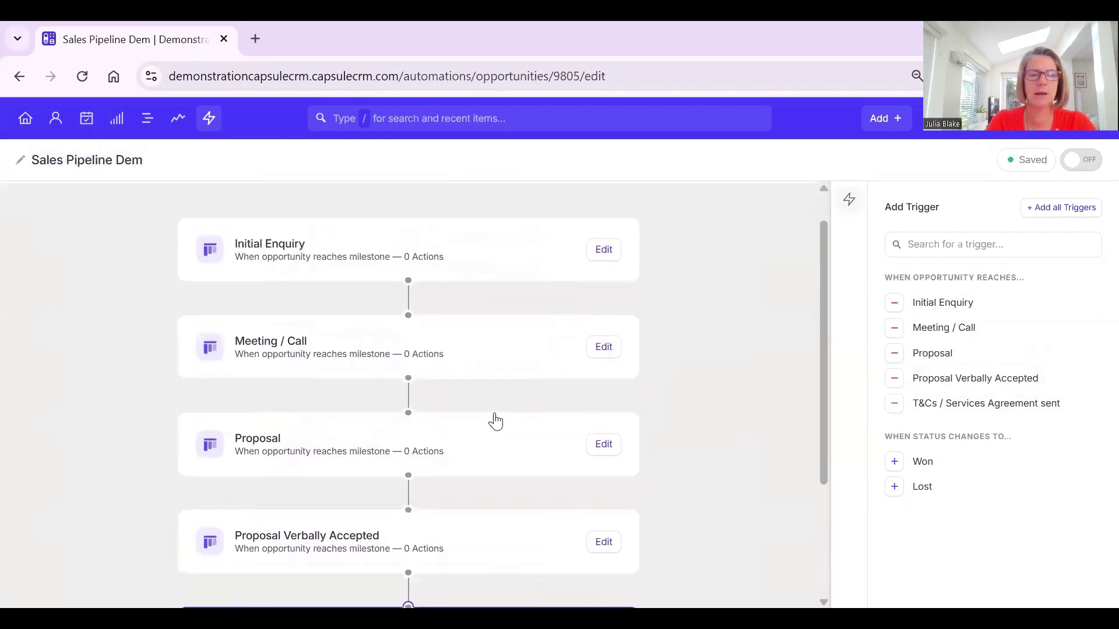
# - Give the Initial Enquiry trigger an Add Track action using 1. Initial Enq Tasks Track
pyautogui.click(290, 288)
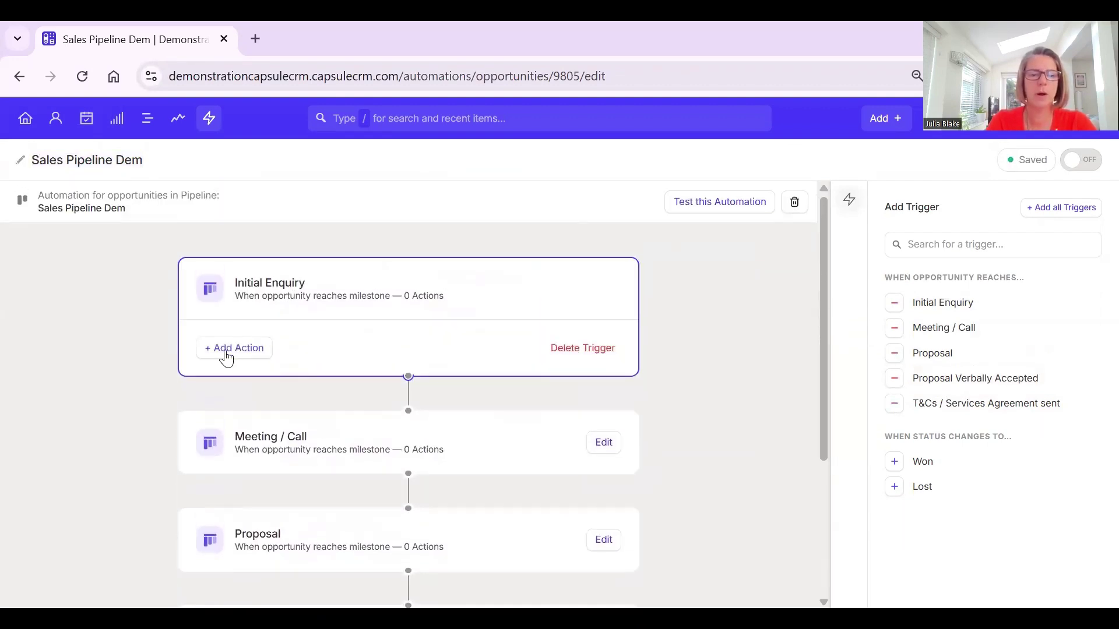
pyautogui.click(237, 350)
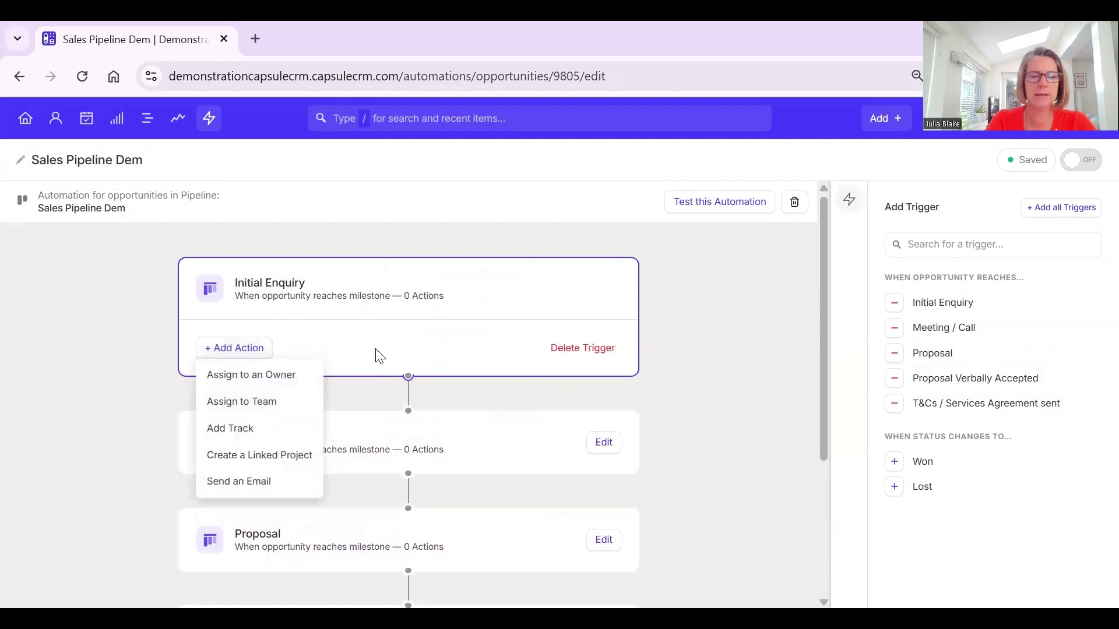
pyautogui.click(239, 432)
pyautogui.click(253, 389)
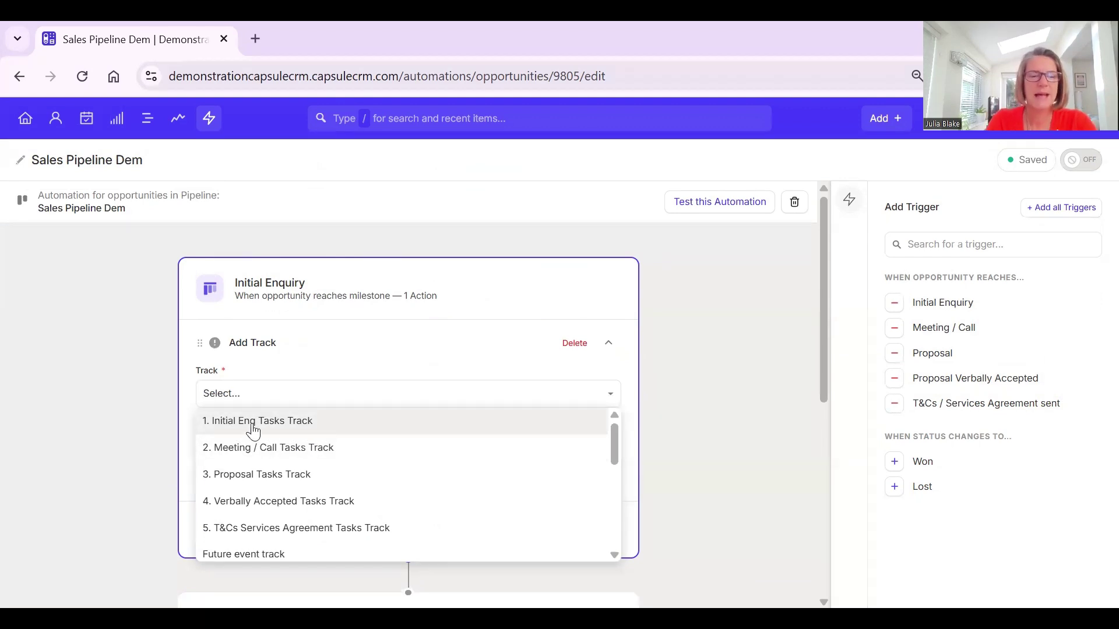
pyautogui.click(595, 412)
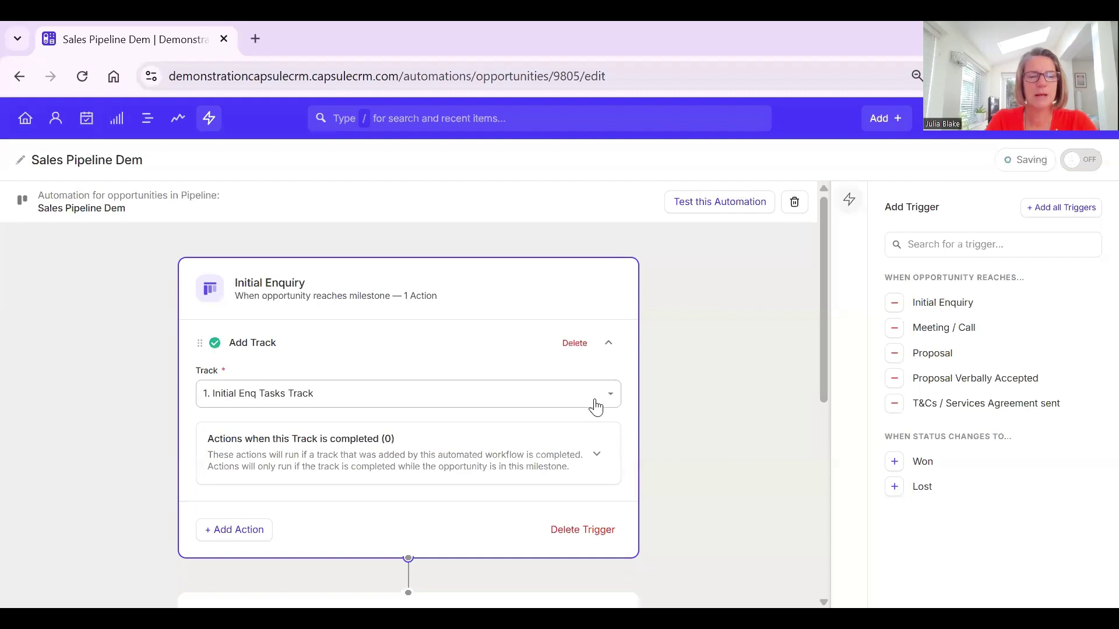
# - Make completion of the Initial Enq Tasks Track change the opportunity's milestone to Meeting / Call
pyautogui.click(416, 453)
pyautogui.click(263, 507)
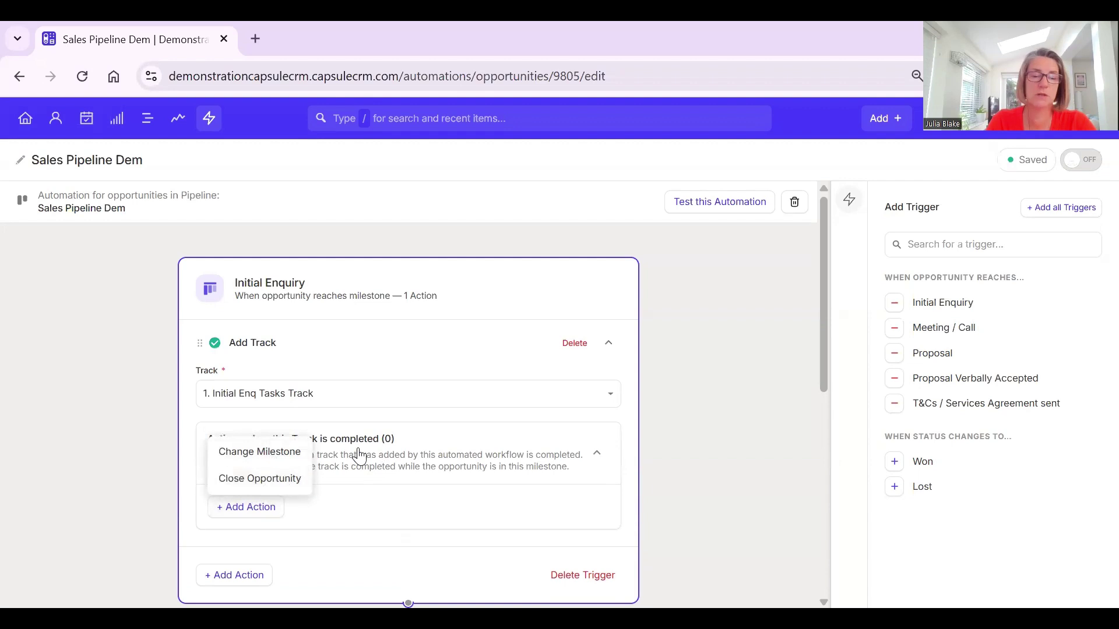
pyautogui.click(267, 453)
pyautogui.scroll(-1, 326, 467)
pyautogui.click(402, 477)
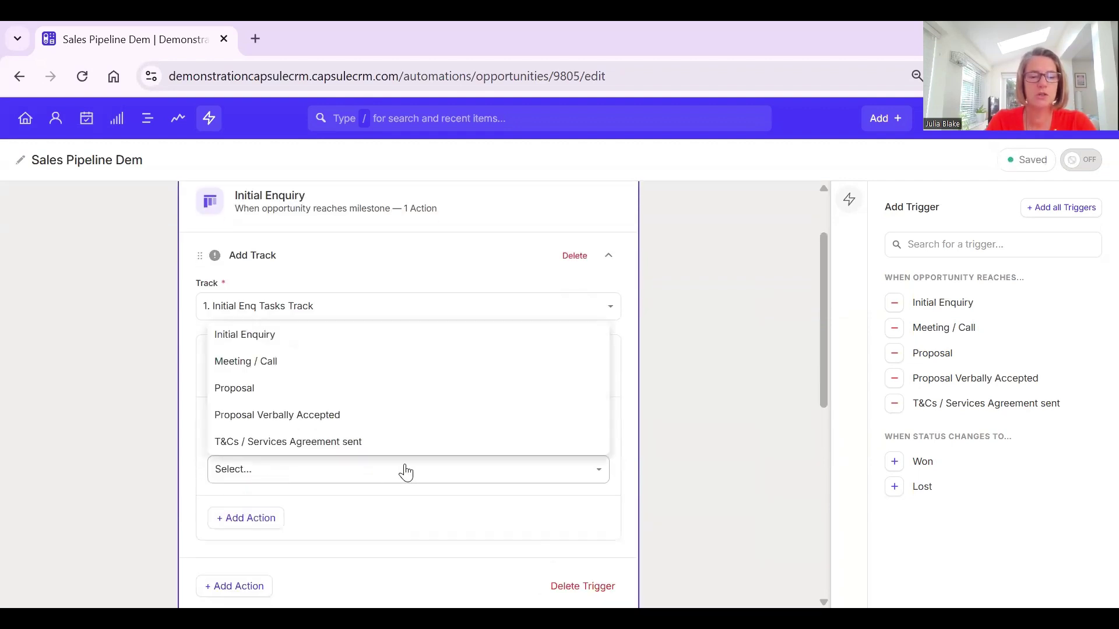
pyautogui.click(278, 371)
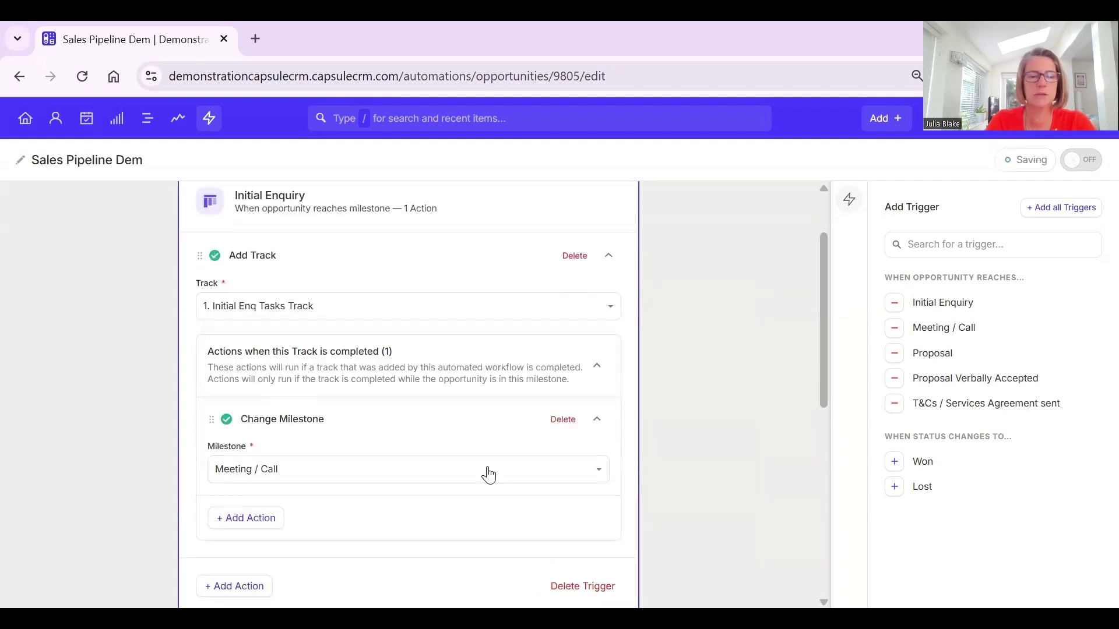
# - Give the Meeting / Call trigger an Add Track action using 2. Meeting / Call Tasks Track
pyautogui.scroll(-4, 487, 472)
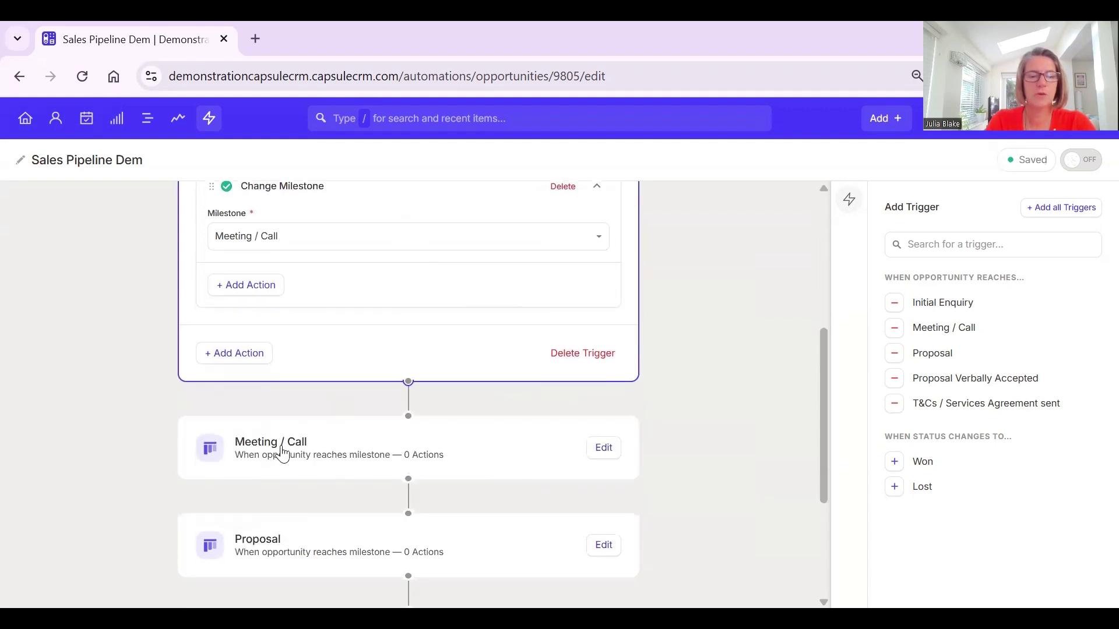
pyautogui.click(282, 445)
pyautogui.scroll(1, 225, 335)
pyautogui.click(225, 334)
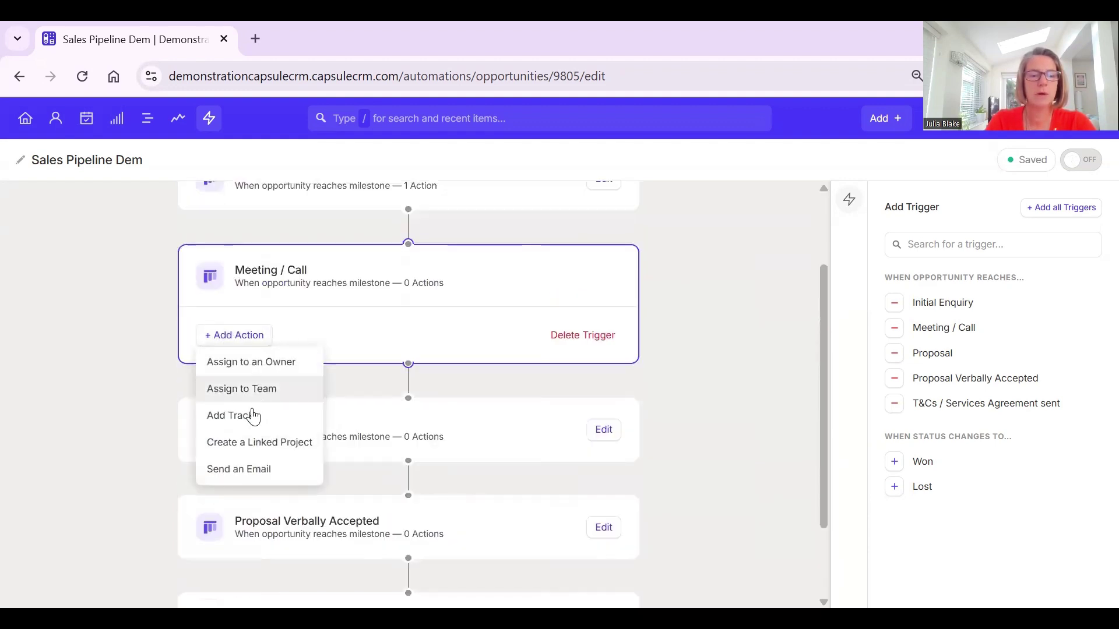
pyautogui.click(262, 415)
pyautogui.click(282, 380)
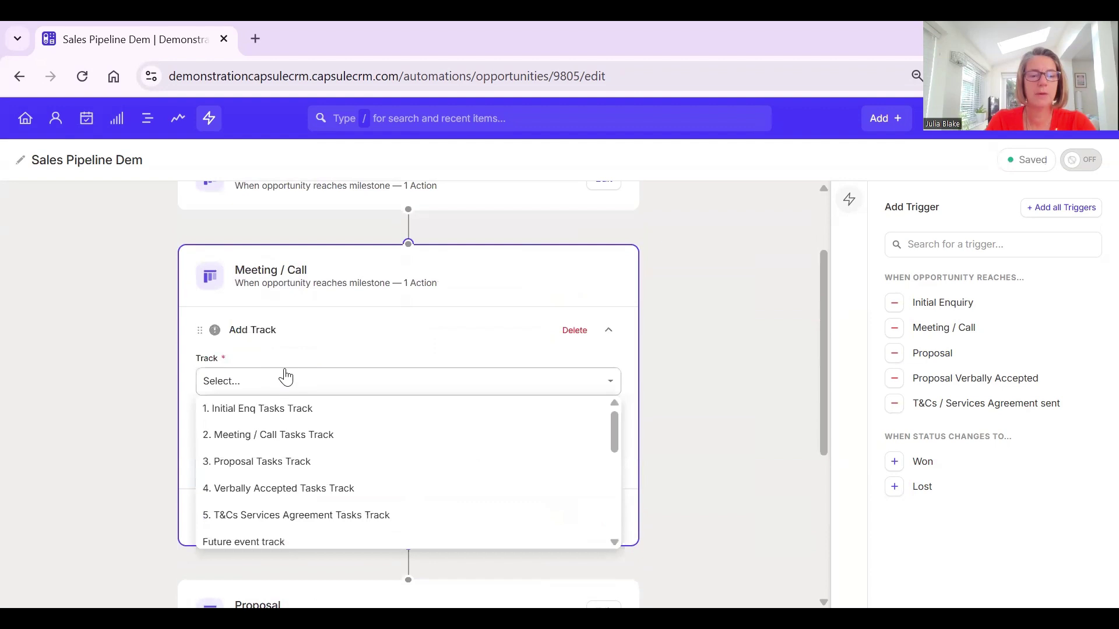
pyautogui.click(296, 441)
# - Add a Change Milestone action that runs when the Meeting / Call Tasks Track is completed
pyautogui.scroll(-1, 514, 379)
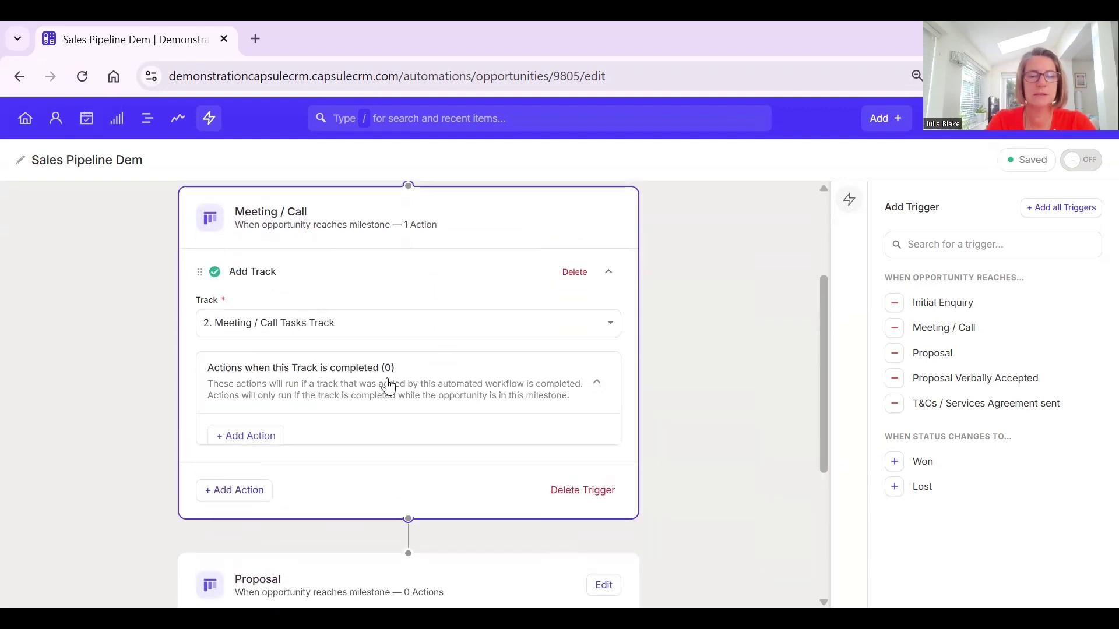
pyautogui.click(265, 436)
pyautogui.click(273, 462)
# - Give the Proposal trigger an Add Track action using 3. Proposal Tasks Track
pyautogui.scroll(-5, 530, 419)
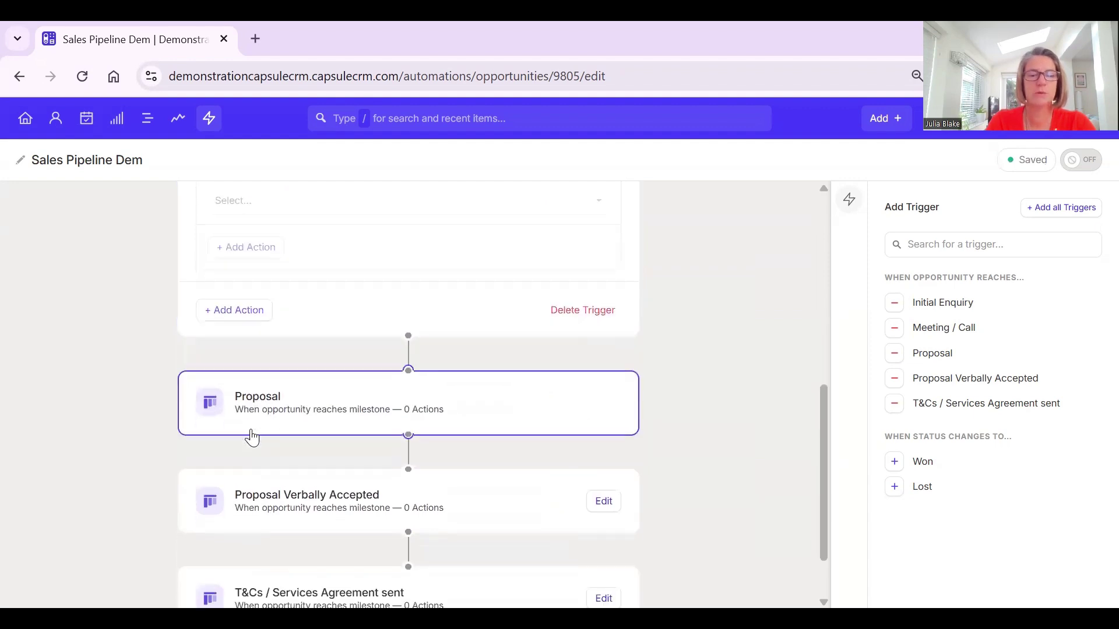
pyautogui.click(252, 437)
pyautogui.click(249, 334)
pyautogui.click(248, 410)
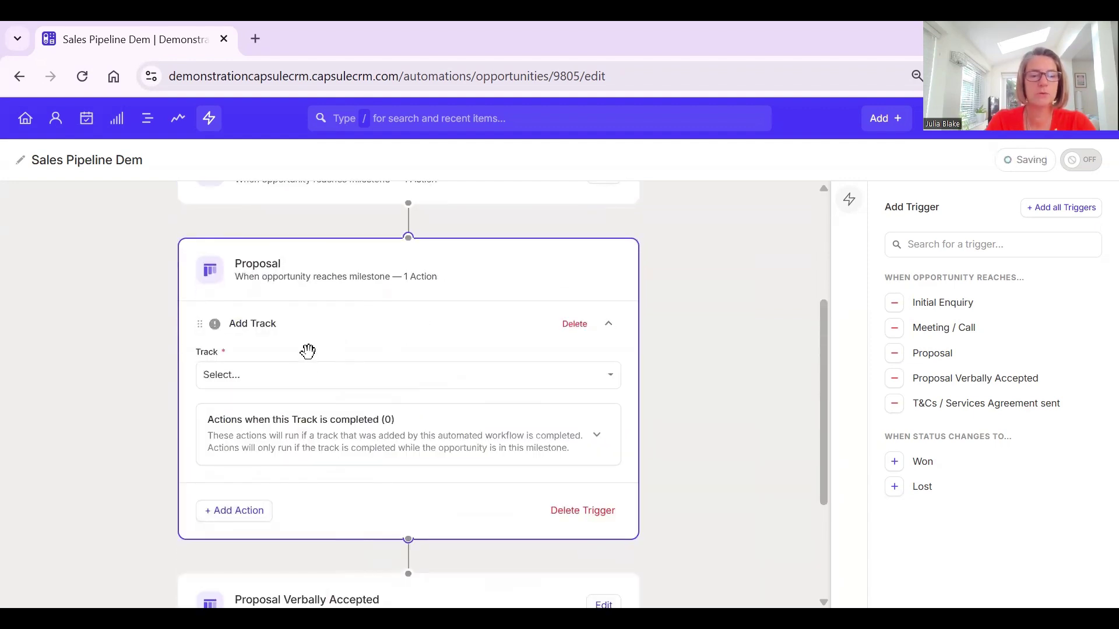
pyautogui.click(311, 374)
pyautogui.click(332, 454)
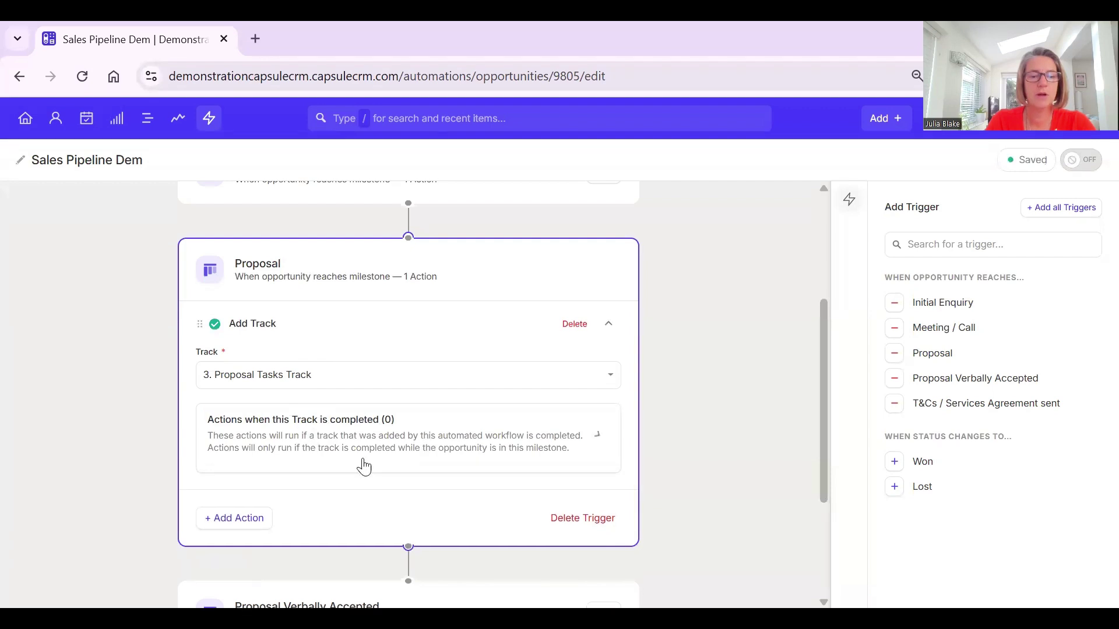
# - Make completion of the Proposal Tasks Track change the opportunity's milestone to Proposal Verbally Accepted
pyautogui.click(427, 441)
pyautogui.click(247, 488)
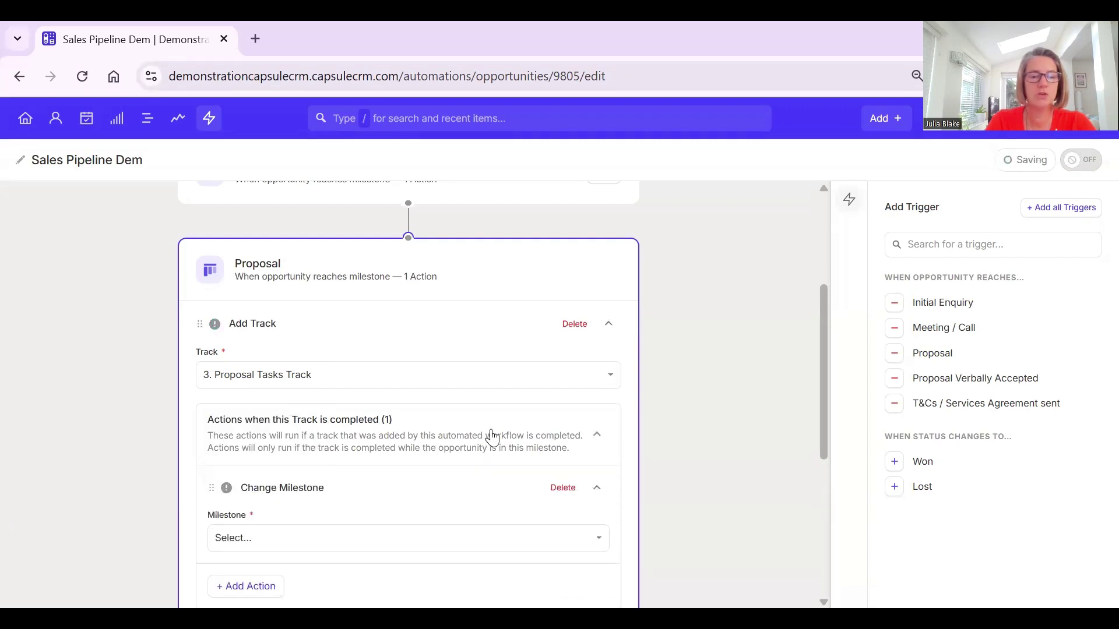
pyautogui.scroll(-4, 370, 442)
pyautogui.click(268, 307)
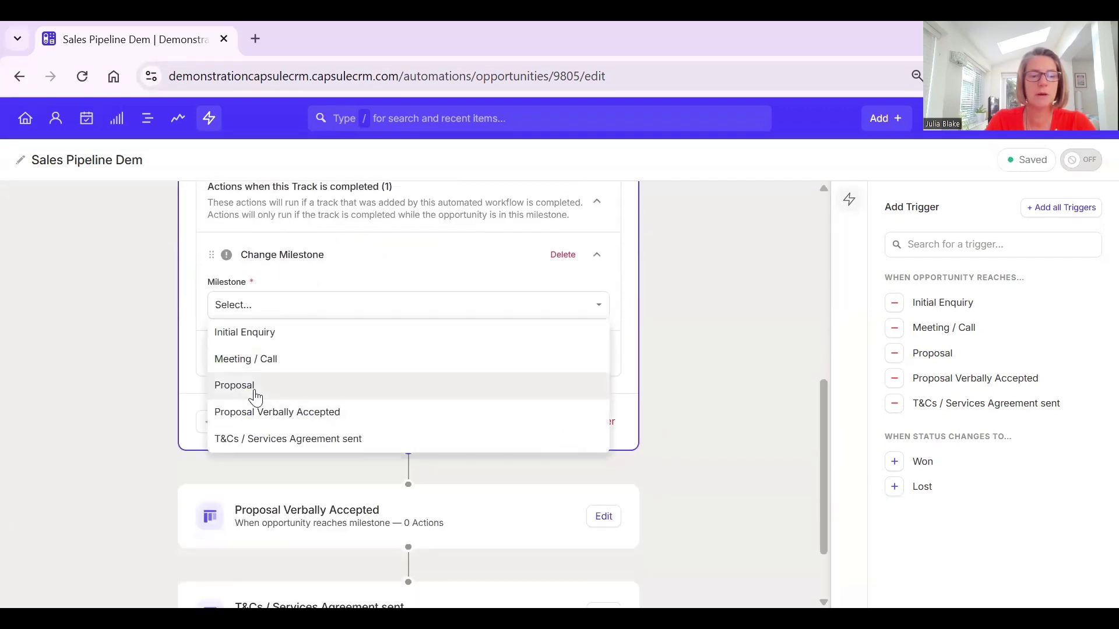
pyautogui.click(264, 413)
# - Give the Proposal Verbally Accepted trigger an Add Track action using 4. Verbally Accepted Tasks Track
pyautogui.scroll(-2, 335, 418)
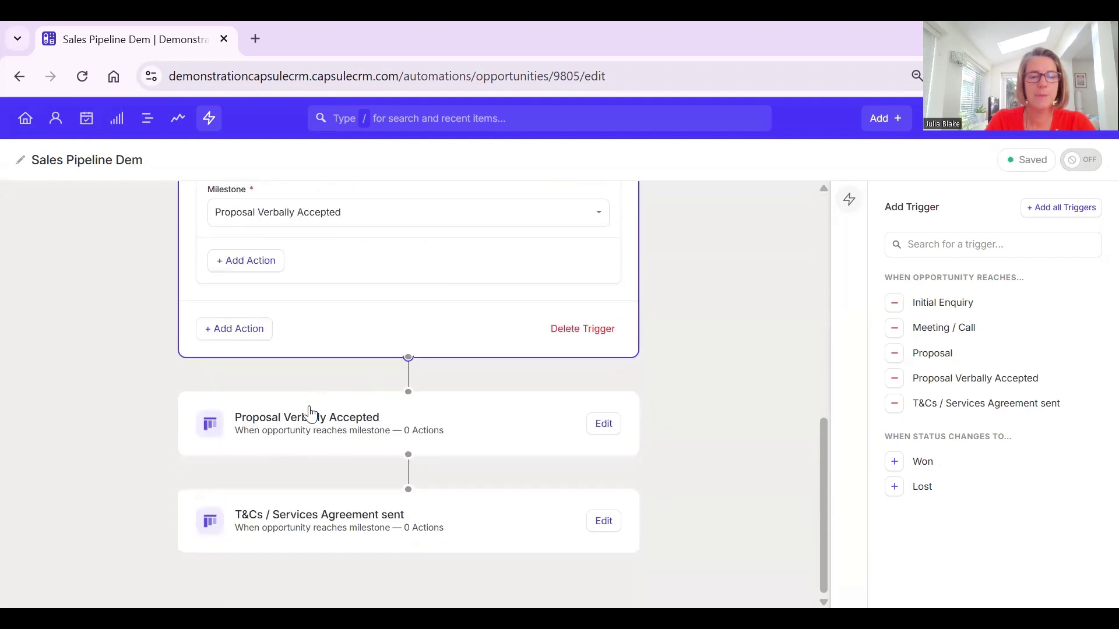
pyautogui.click(342, 428)
pyautogui.click(258, 429)
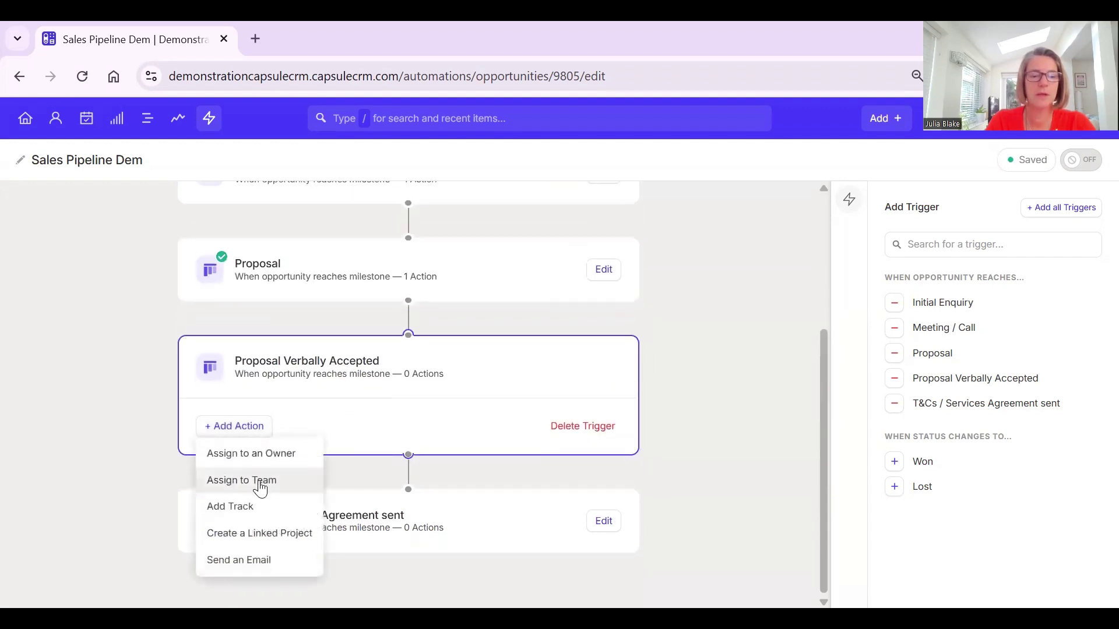
pyautogui.click(288, 504)
pyautogui.click(291, 327)
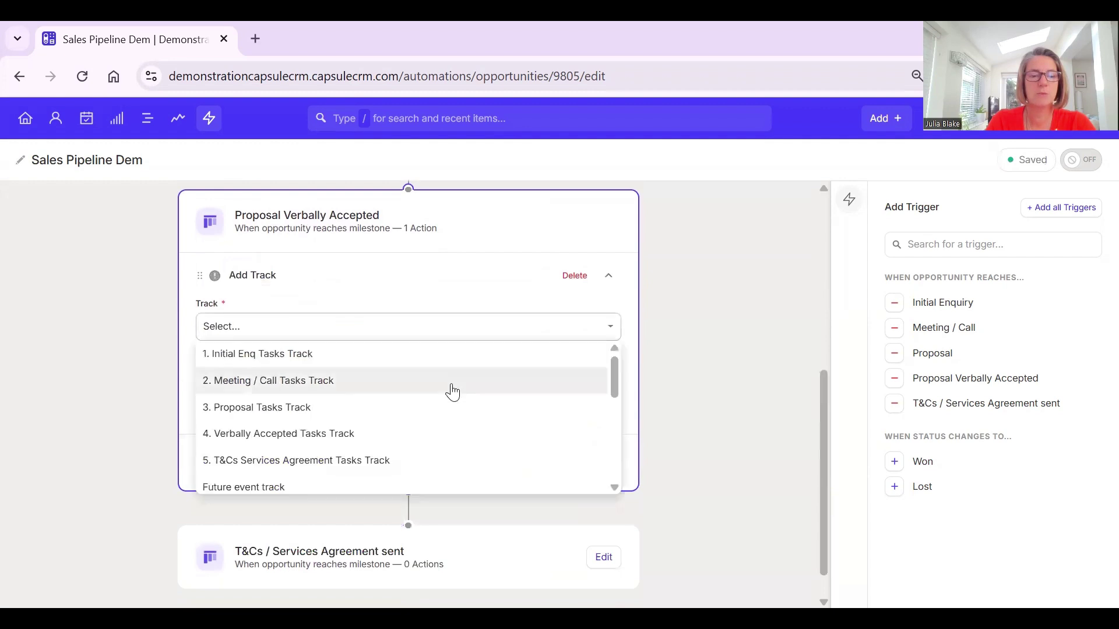
pyautogui.click(431, 434)
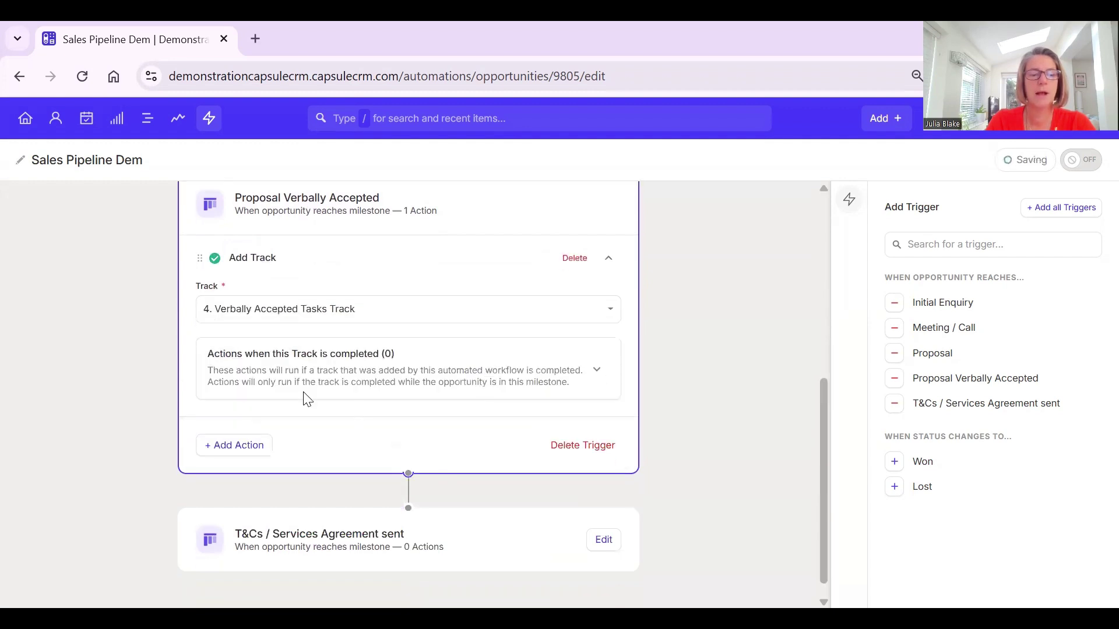
# - Make completion of the Verbally Accepted Tasks Track change the opportunity's milestone to T&Cs / Services Agreement sent
pyautogui.click(452, 350)
pyautogui.click(251, 403)
pyautogui.click(309, 434)
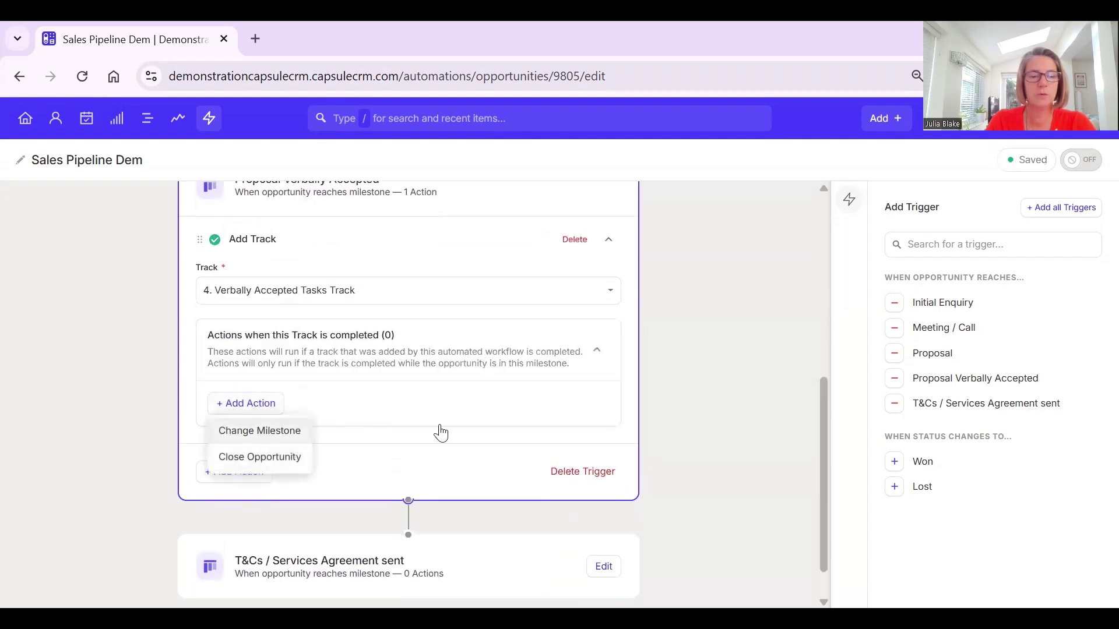
pyautogui.click(270, 313)
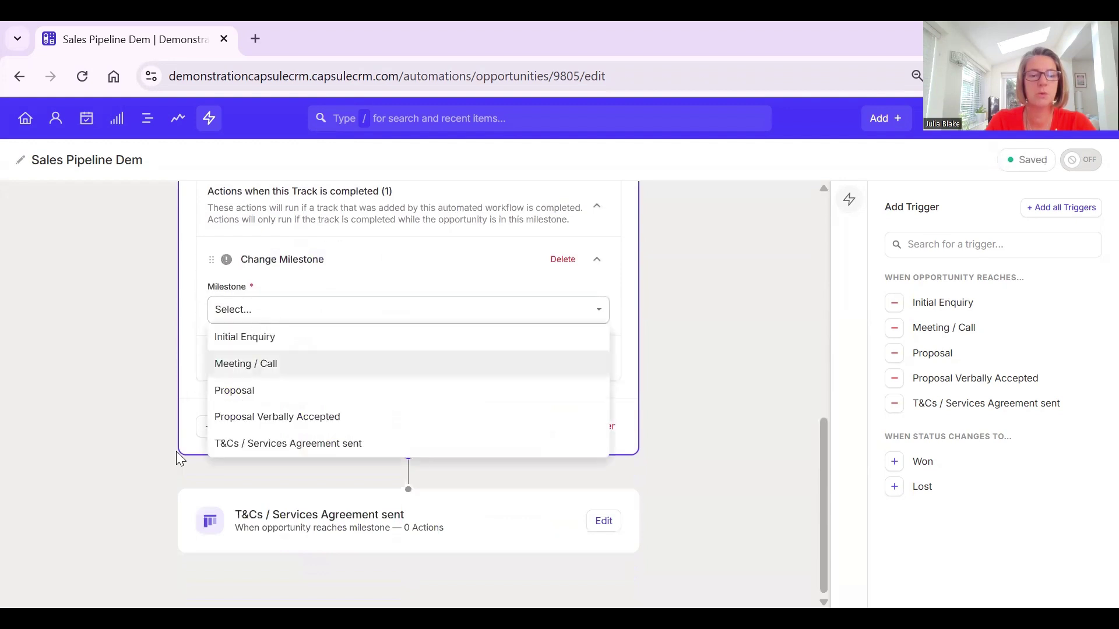
pyautogui.click(276, 445)
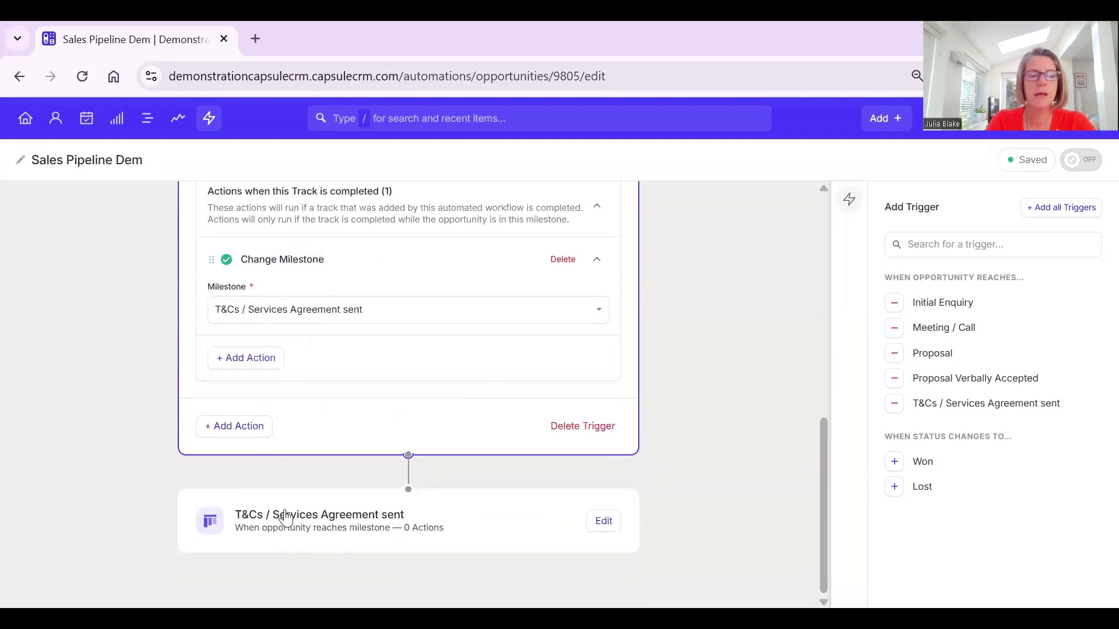
# - Give the T&Cs / Services Agreement sent trigger an Add Track action using 5. T&Cs Services Agreement Tasks Track
pyautogui.click(343, 518)
pyautogui.click(233, 523)
pyautogui.click(265, 445)
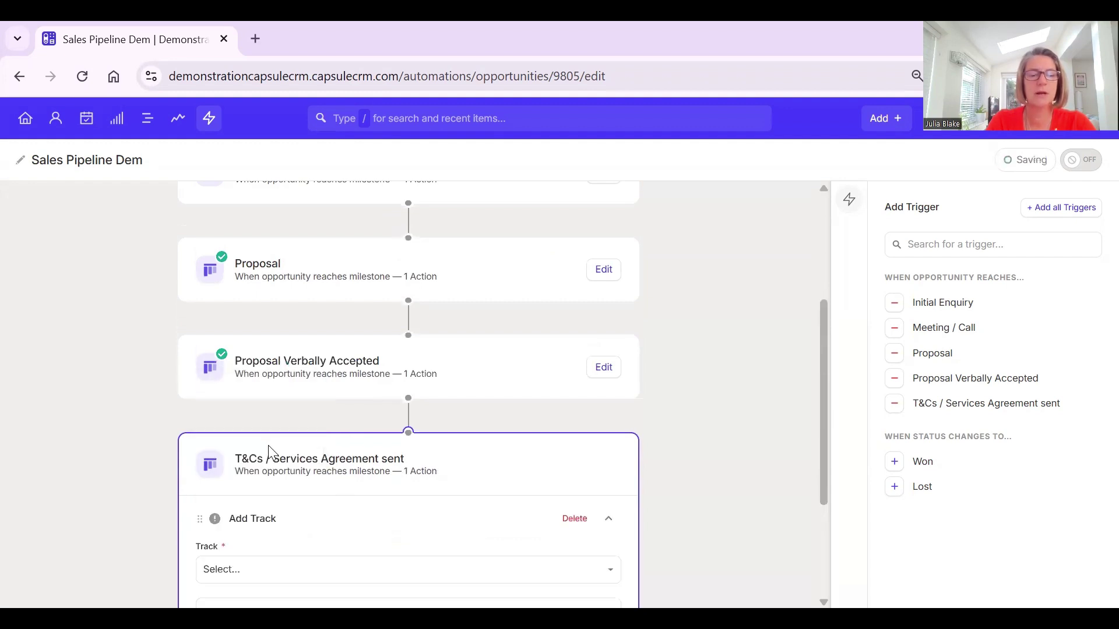
pyautogui.scroll(-2, 404, 461)
pyautogui.click(282, 458)
pyautogui.scroll(-2, 379, 574)
pyautogui.click(412, 534)
pyautogui.scroll(-1, 295, 457)
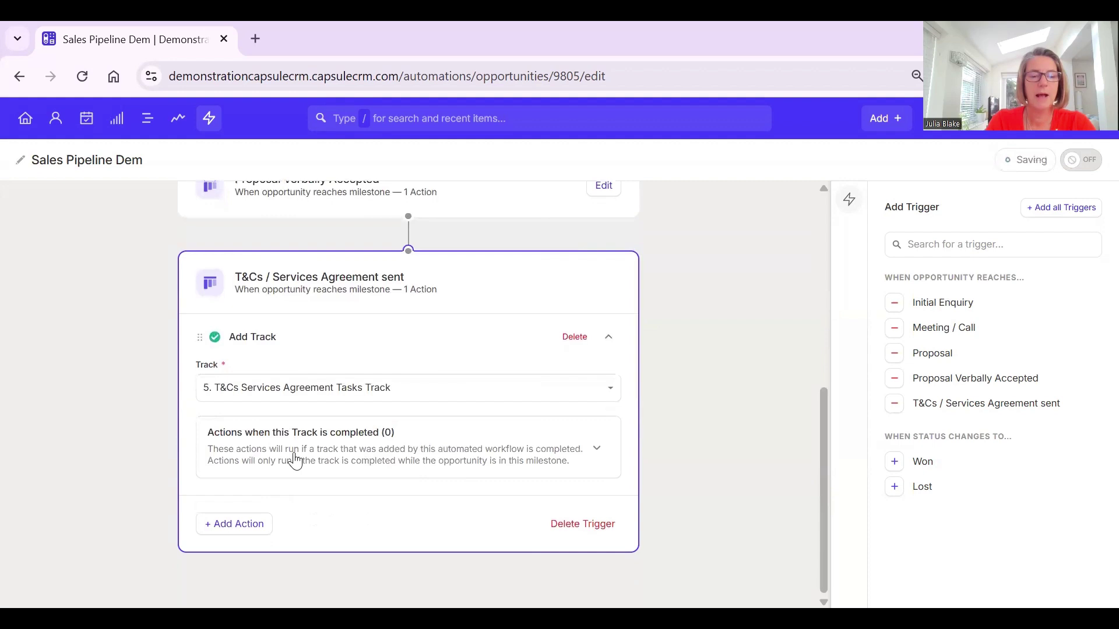
# - Make completion of the T&Cs Services Agreement Tasks Track close the opportunity with the status Won
pyautogui.click(370, 452)
pyautogui.click(260, 505)
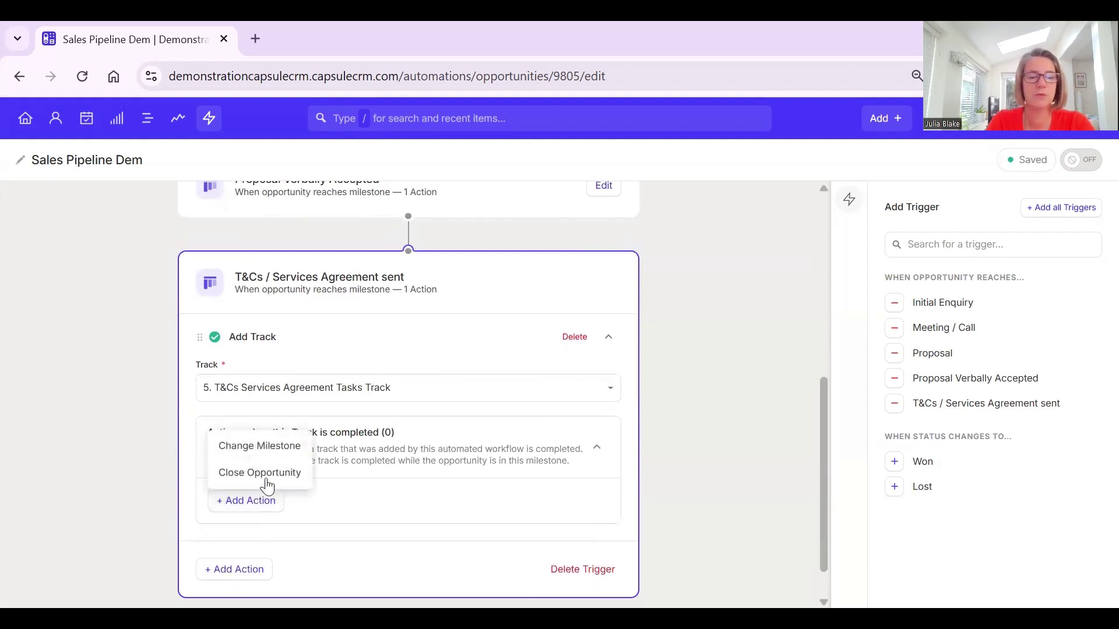
pyautogui.press('Return')
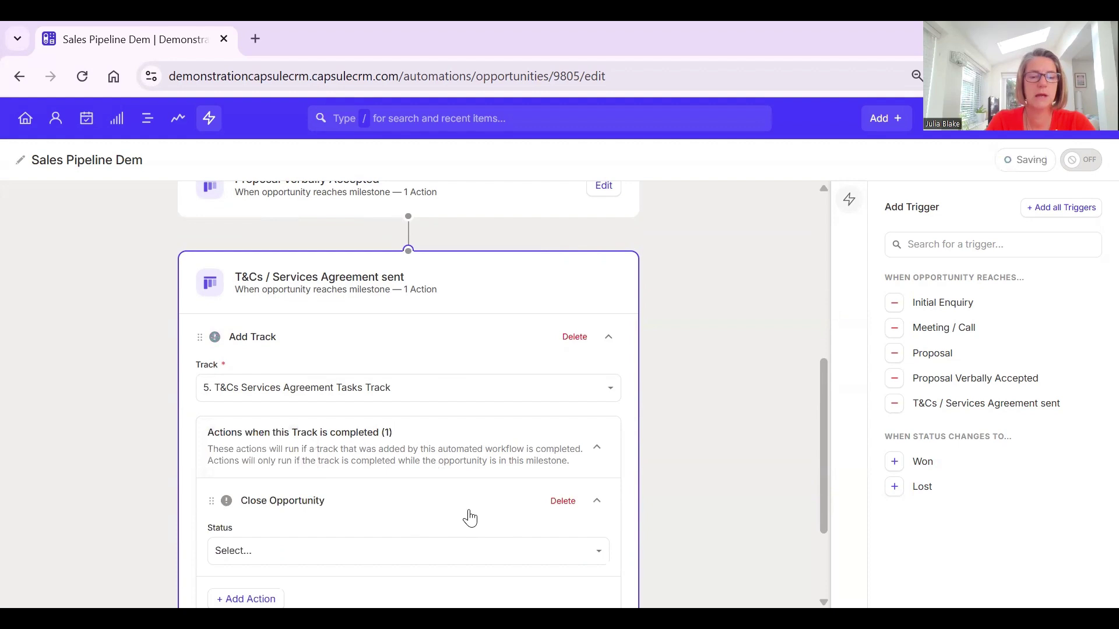
pyautogui.scroll(-3, 467, 517)
pyautogui.click(251, 407)
pyautogui.click(233, 441)
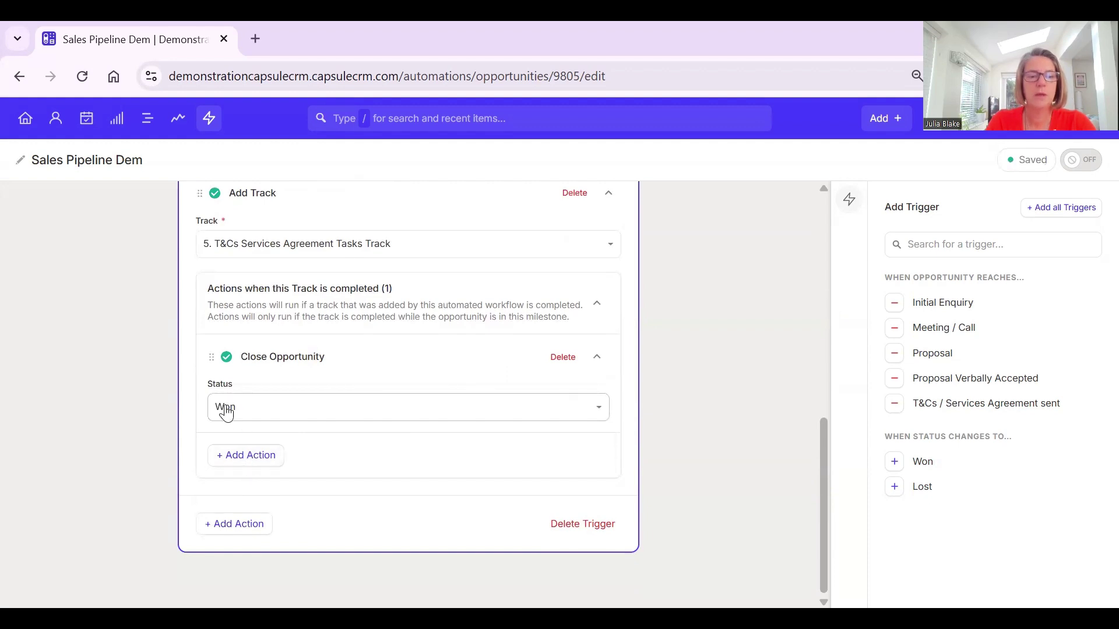
# - Add a Create a Linked Project action to the T&Cs / Services Agreement sent trigger, using the Service Delivery board at Stage 1
pyautogui.click(244, 535)
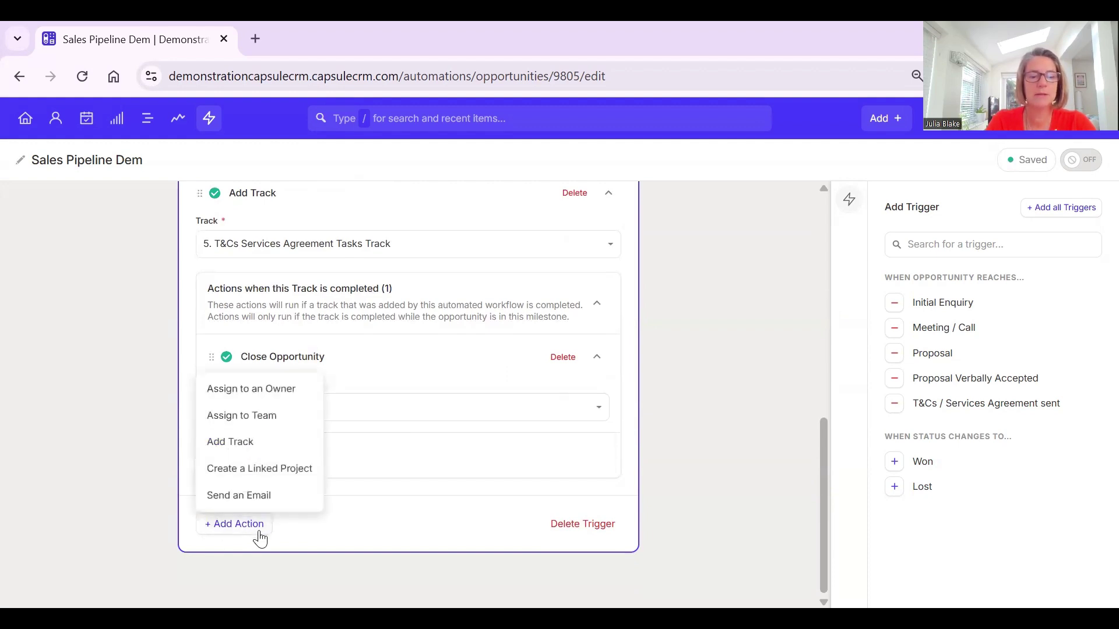
pyautogui.click(269, 475)
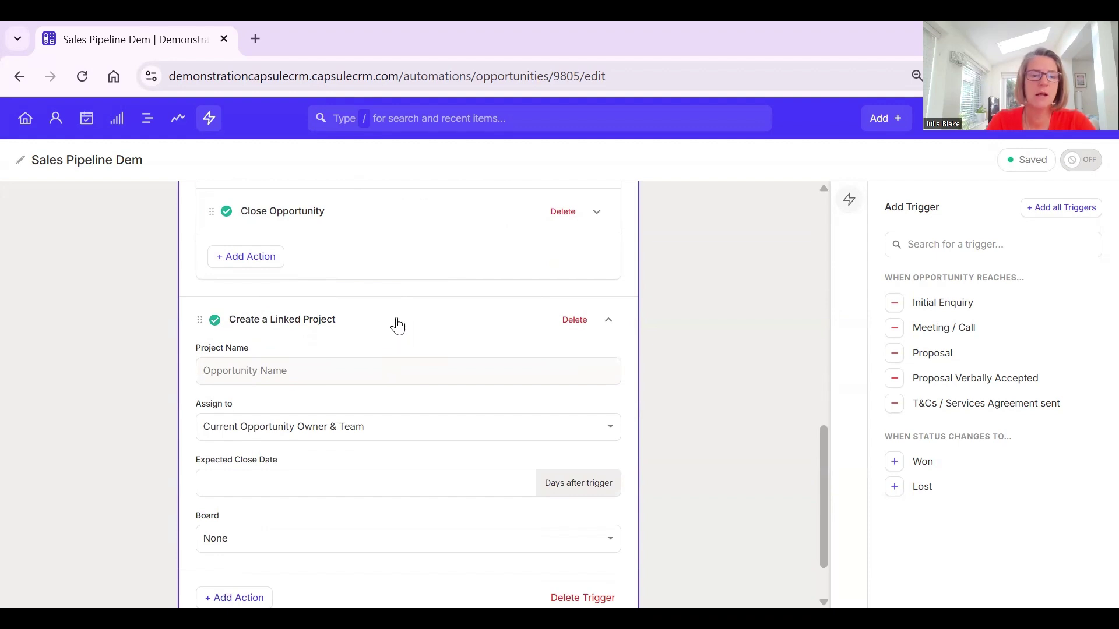
pyautogui.scroll(-1, 395, 325)
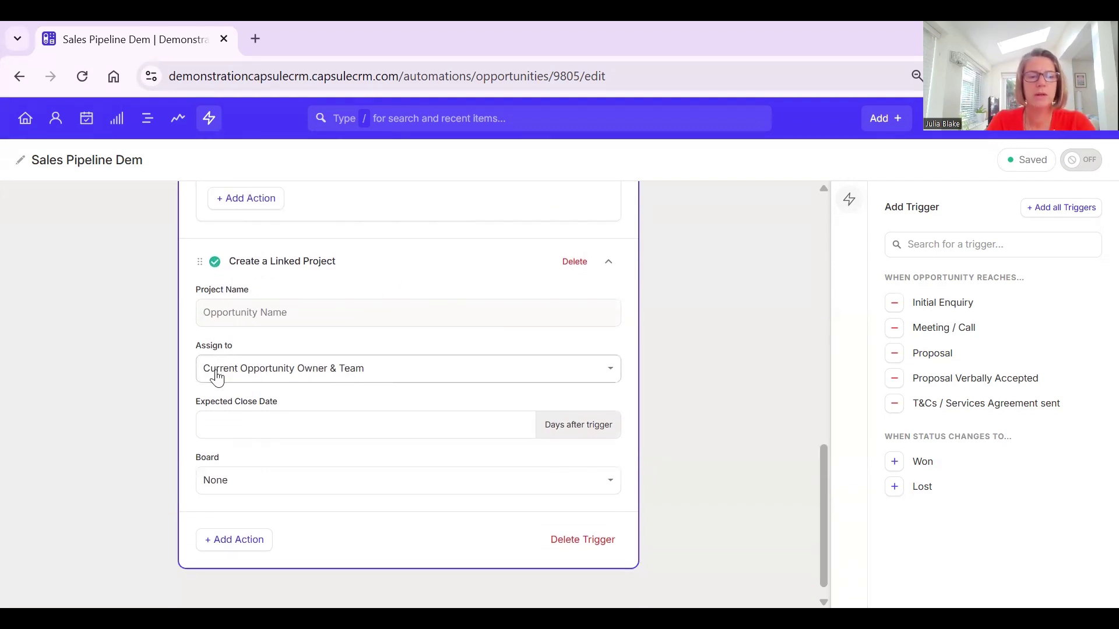
pyautogui.scroll(-1, 454, 428)
pyautogui.click(237, 464)
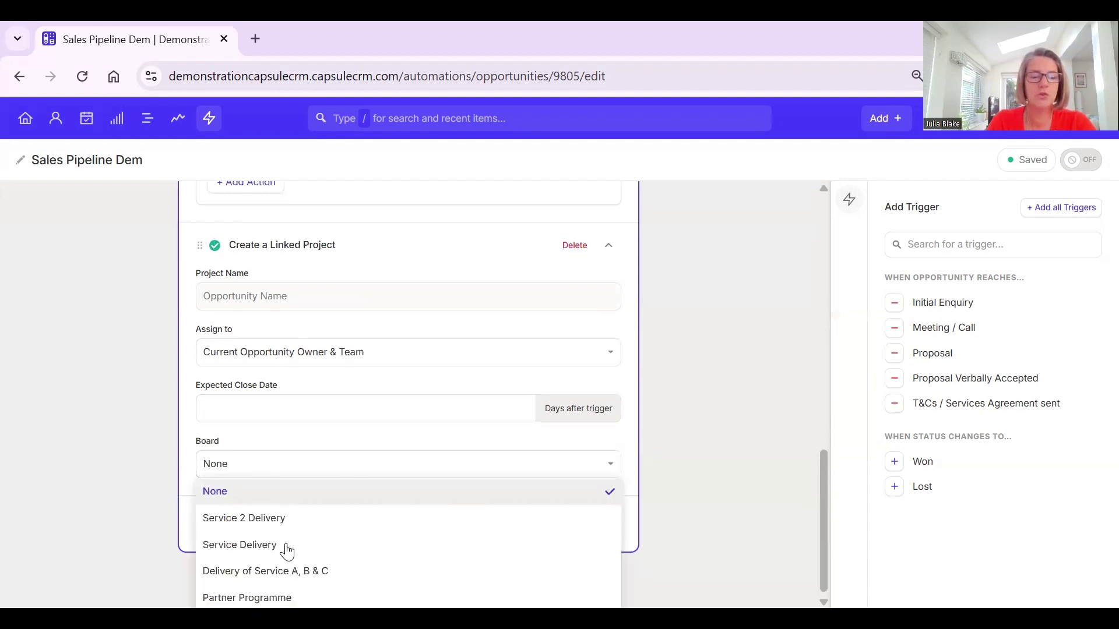
pyautogui.click(274, 559)
pyautogui.scroll(-1, 429, 467)
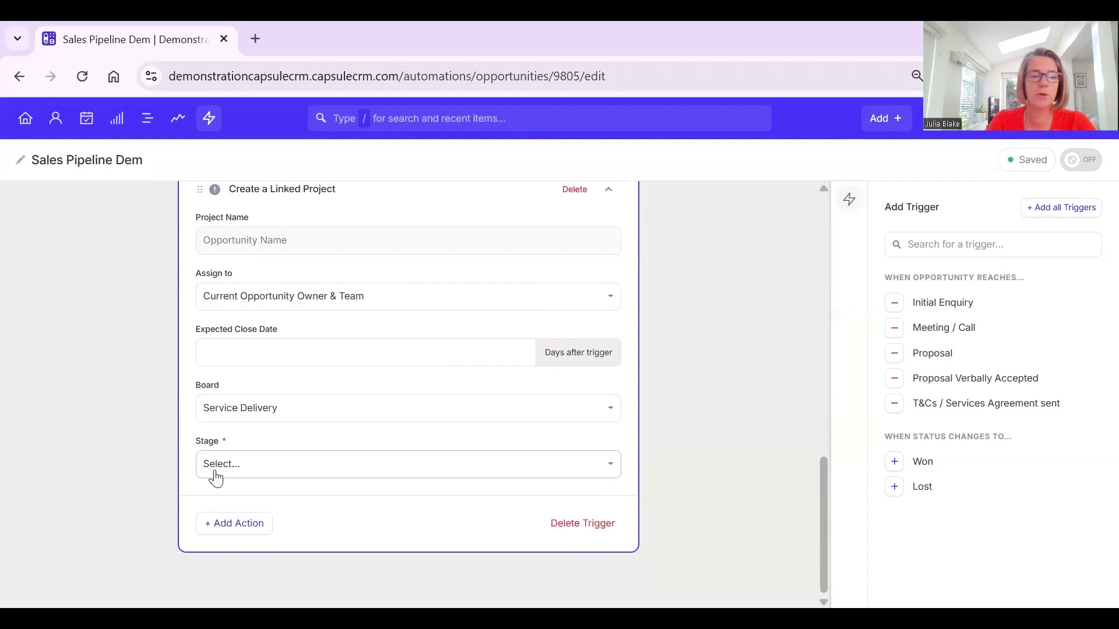
pyautogui.click(243, 472)
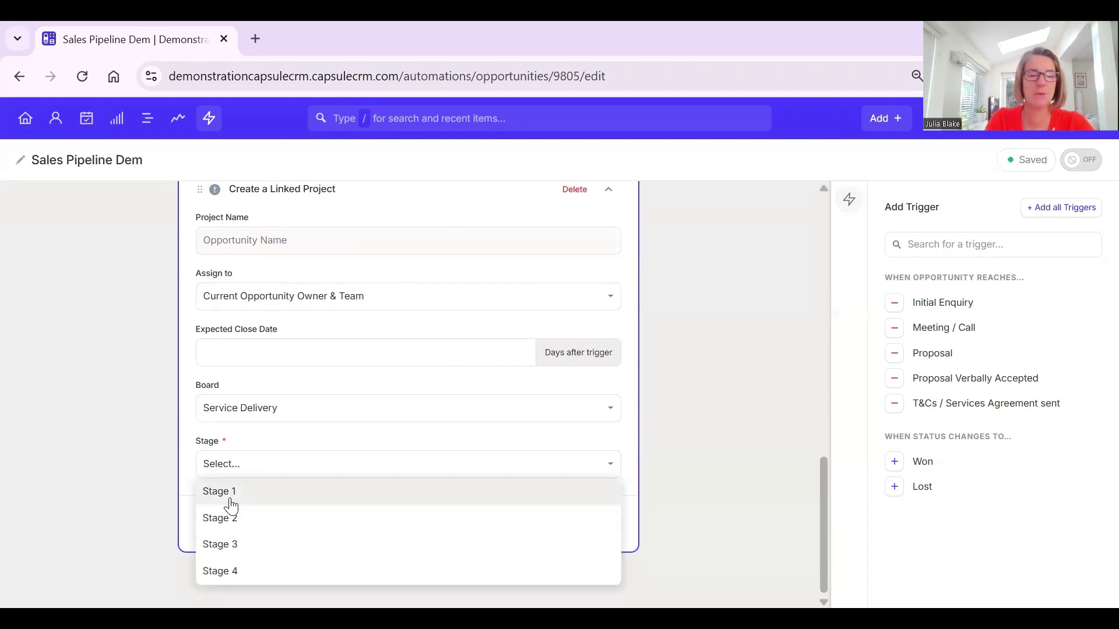
pyautogui.click(232, 495)
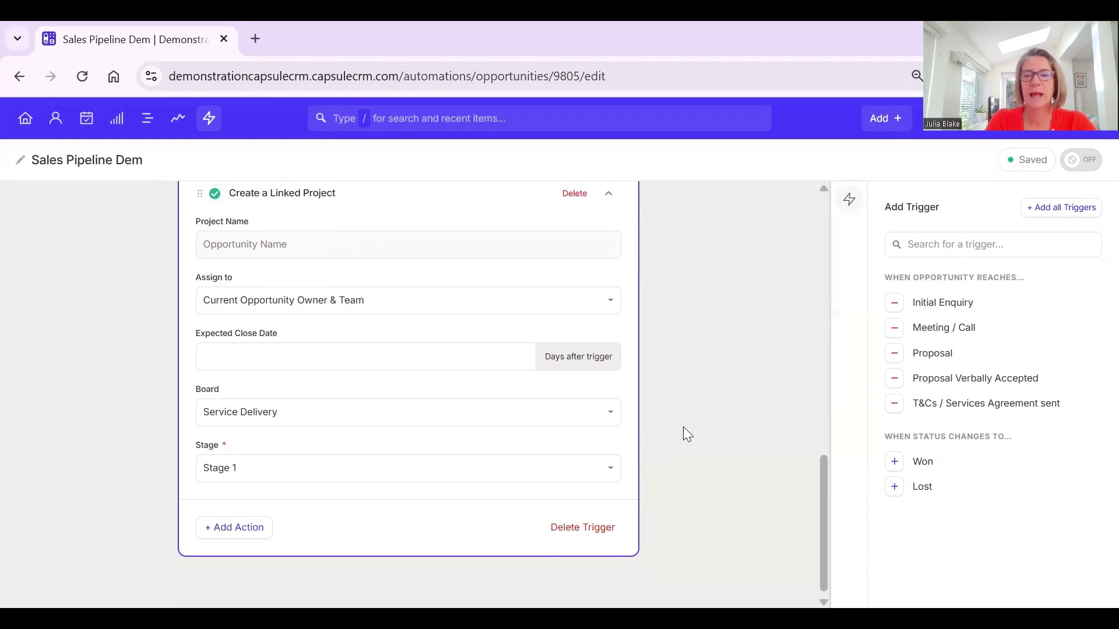
pyautogui.scroll(15, 699, 396)
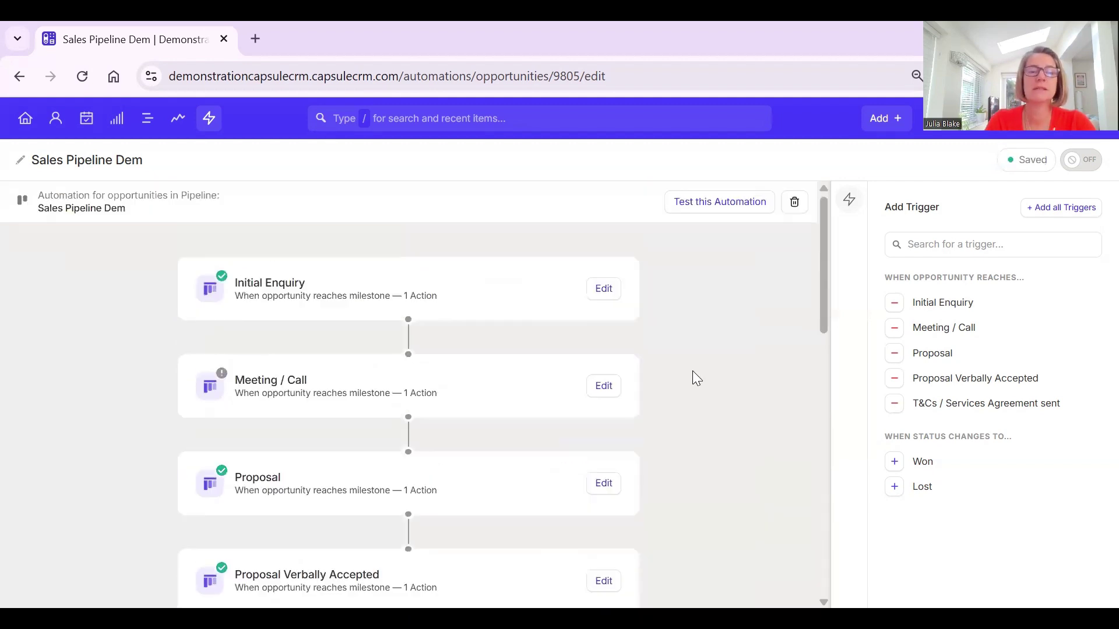